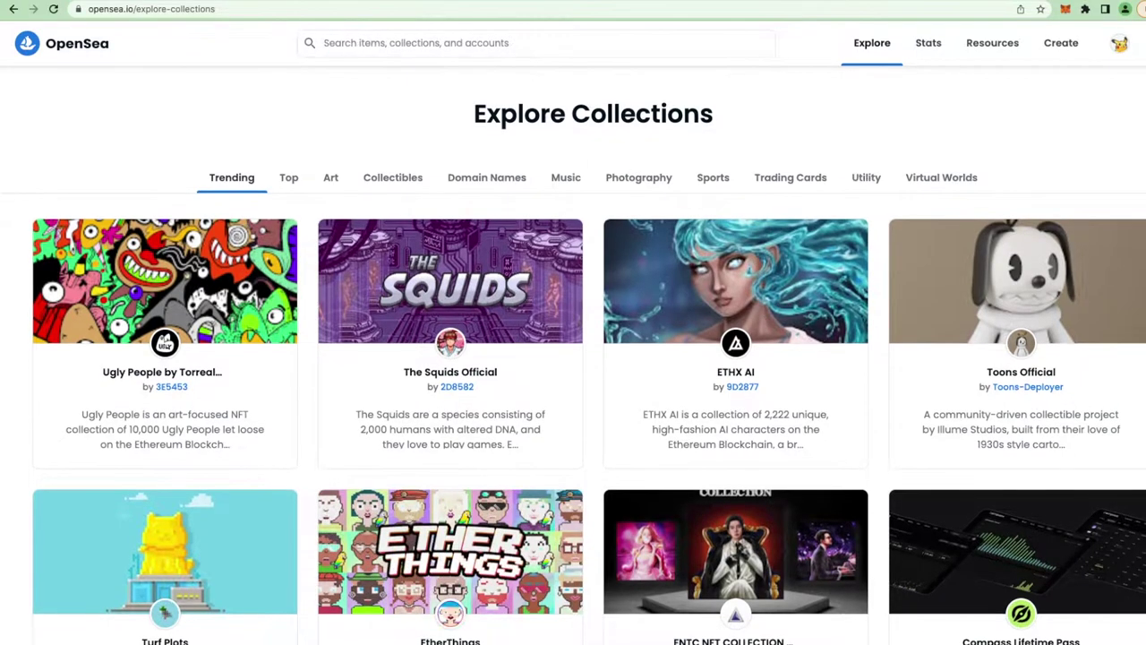
# - Browse the trending NFT collections on the Explore Collections page
pyautogui.scroll(-1, 573, 358)
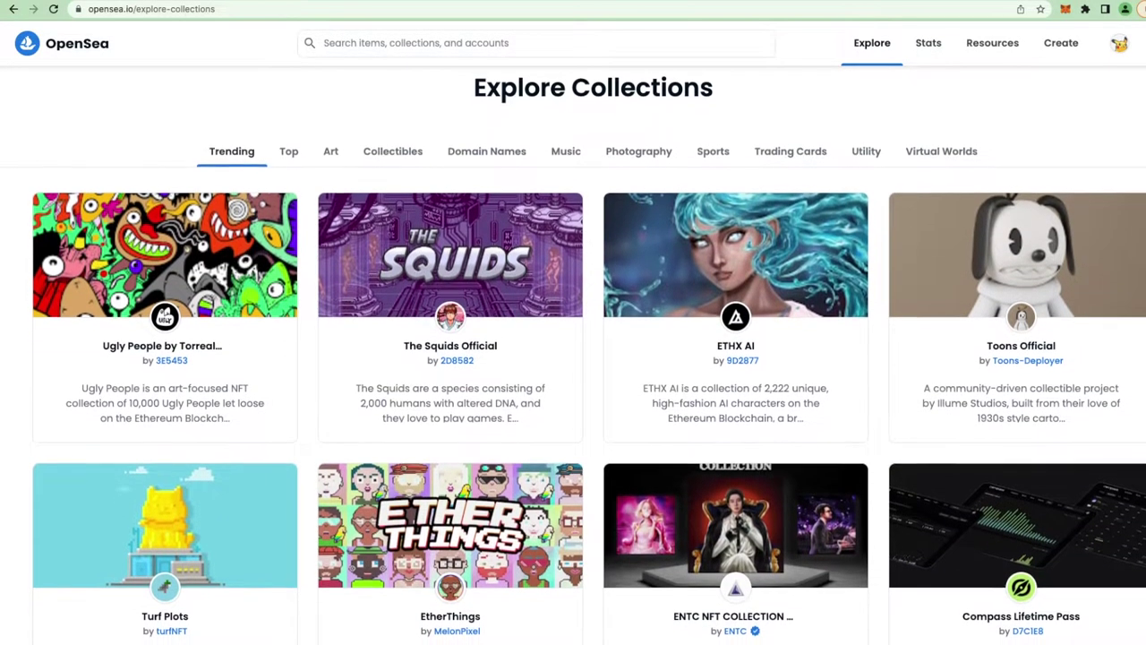
pyautogui.scroll(-2, 573, 358)
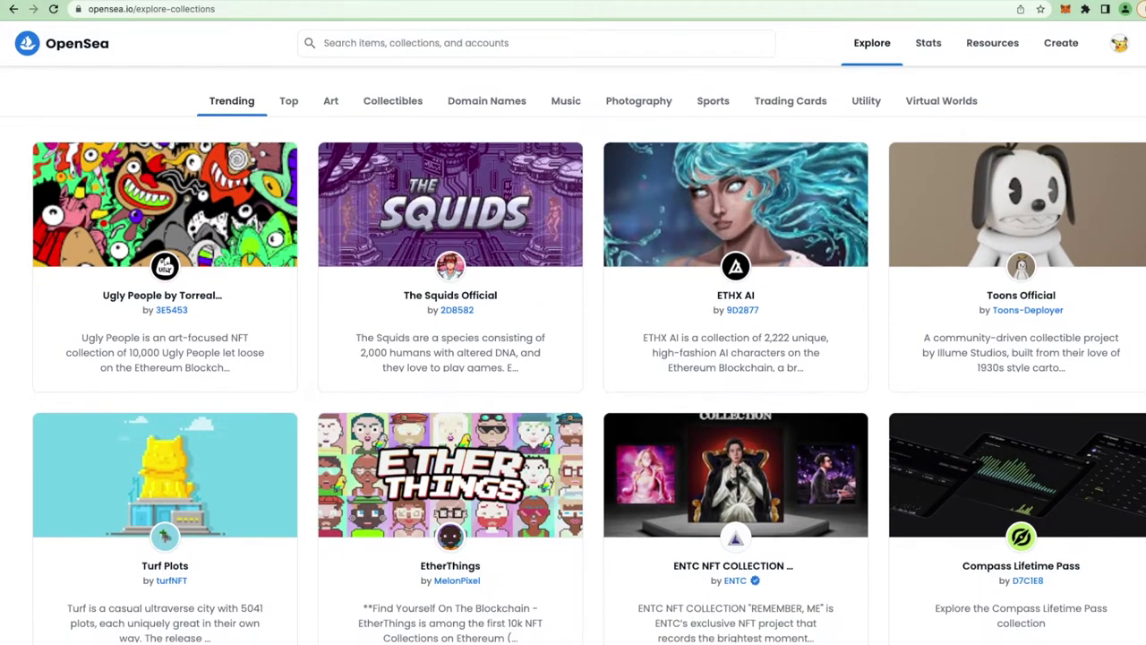
pyautogui.scroll(-3, 573, 358)
pyautogui.scroll(-2, 573, 358)
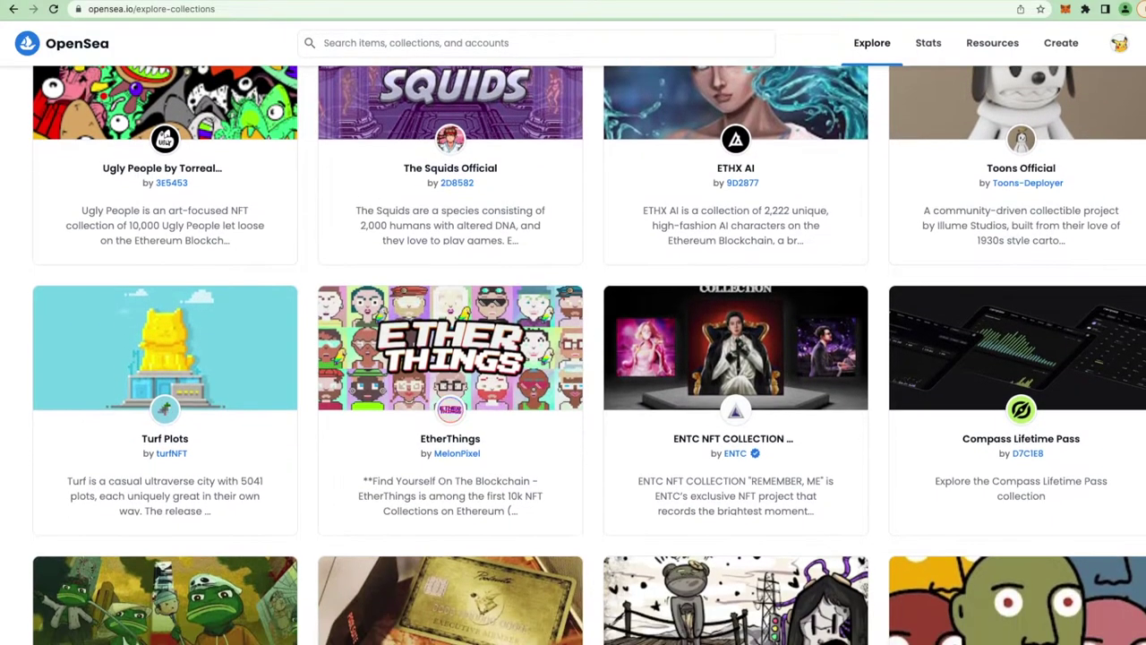
pyautogui.scroll(-2, 572, 359)
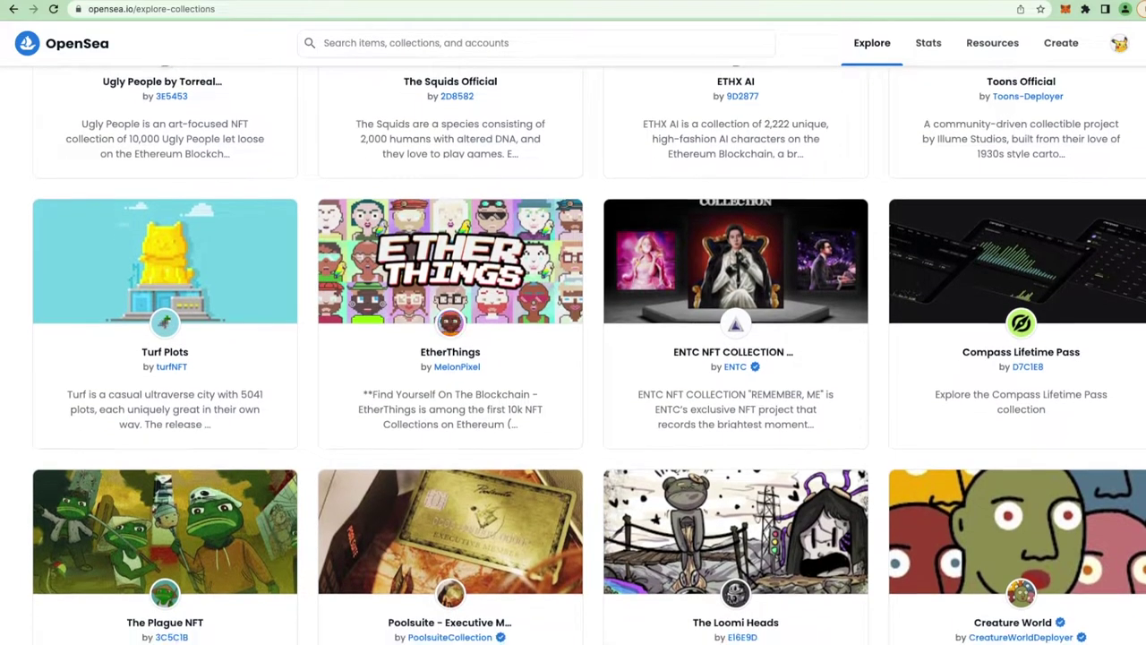
pyautogui.scroll(-3, 573, 358)
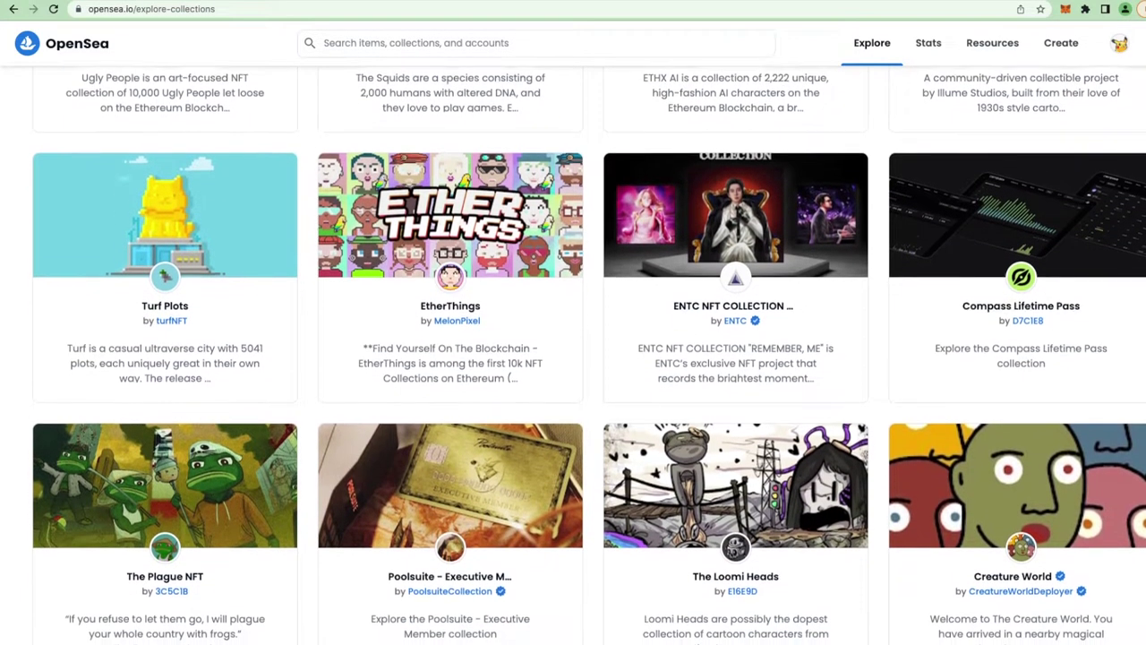
pyautogui.scroll(-1, 573, 359)
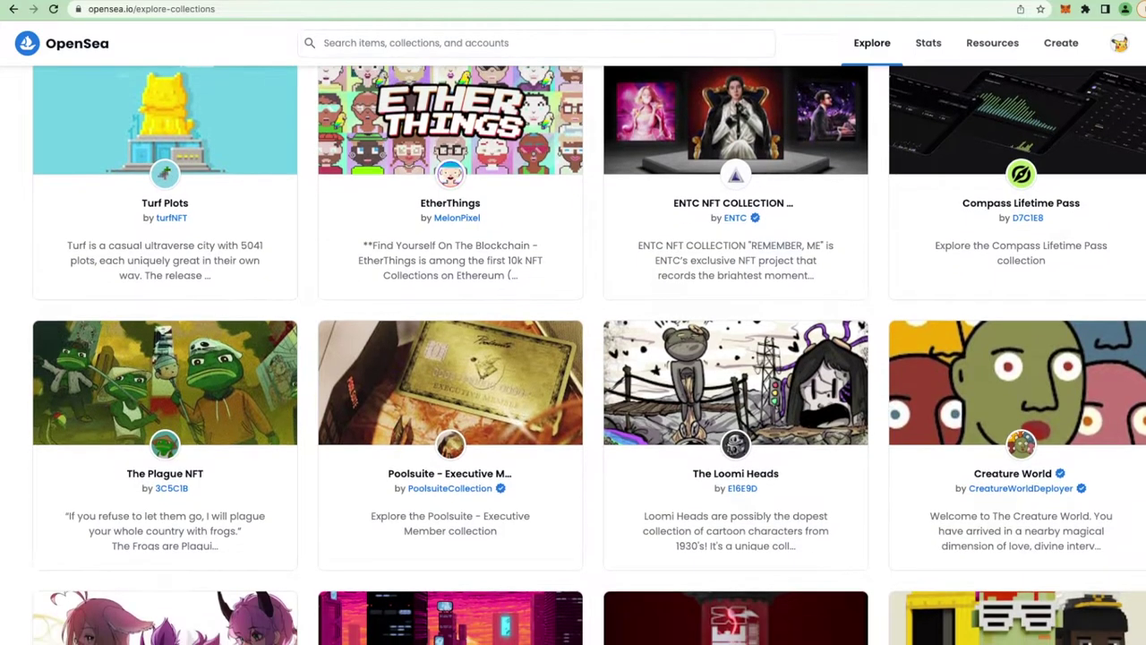
pyautogui.scroll(-2, 573, 358)
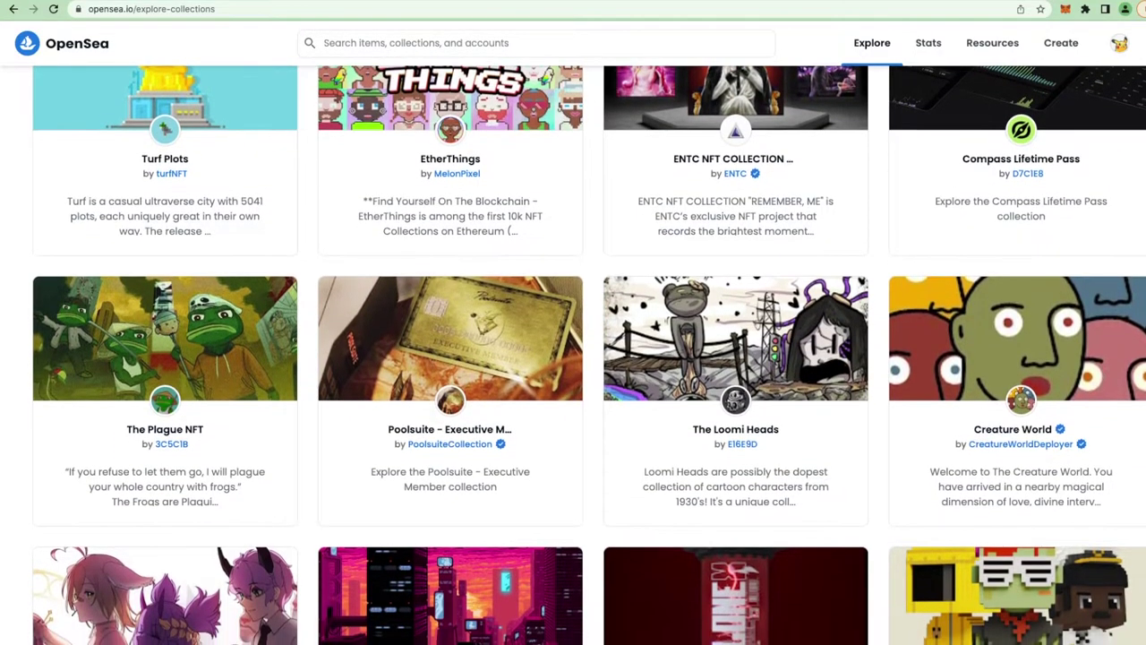
pyautogui.scroll(-1, 573, 358)
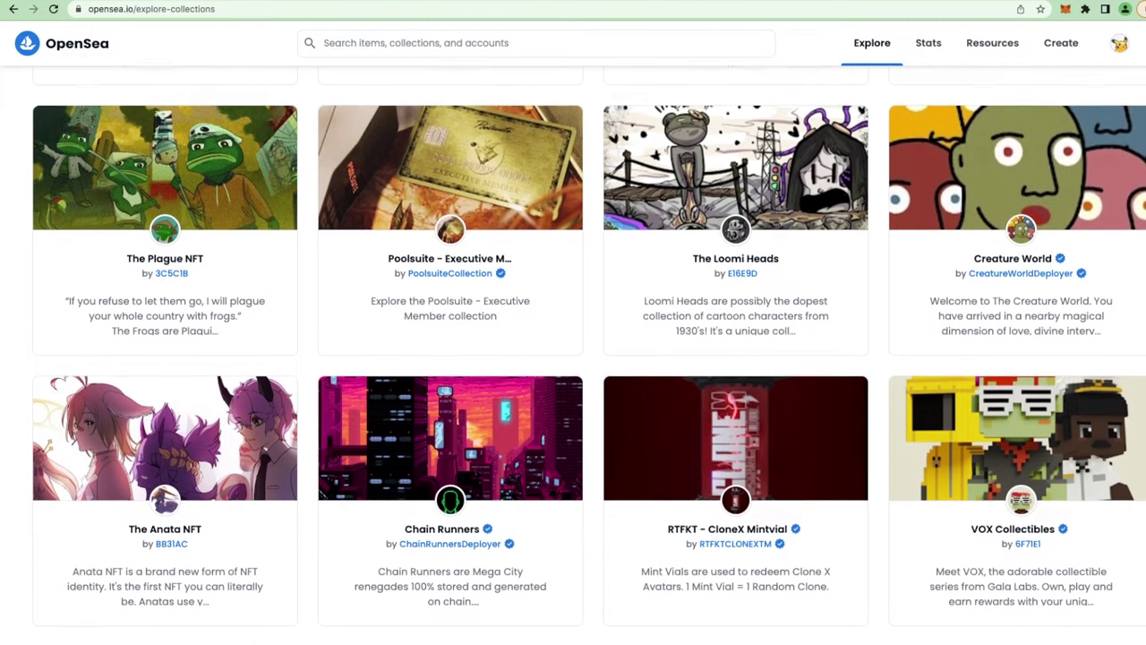
pyautogui.scroll(-1, 573, 358)
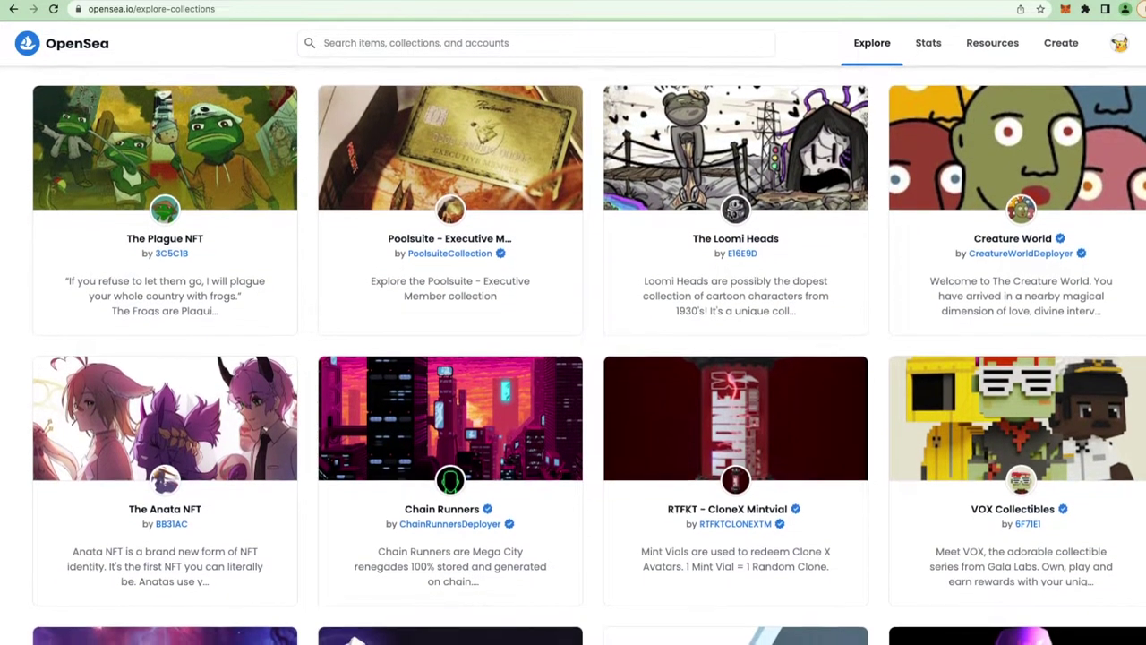
pyautogui.scroll(-1, 573, 358)
pyautogui.scroll(-3, 573, 358)
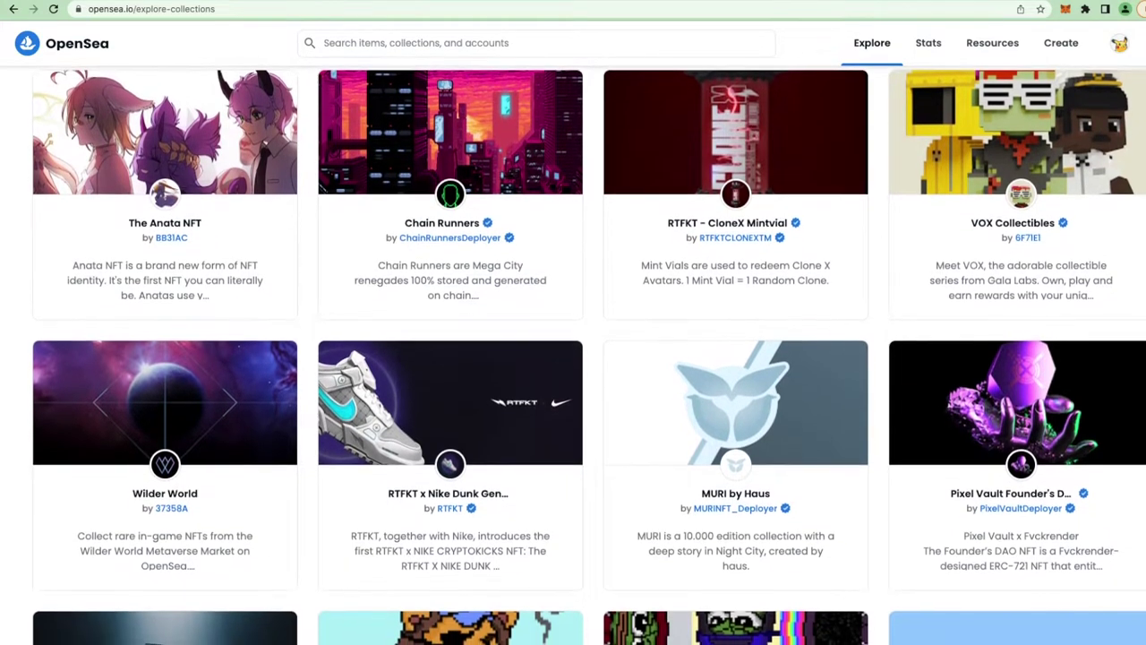
pyautogui.scroll(-1, 573, 358)
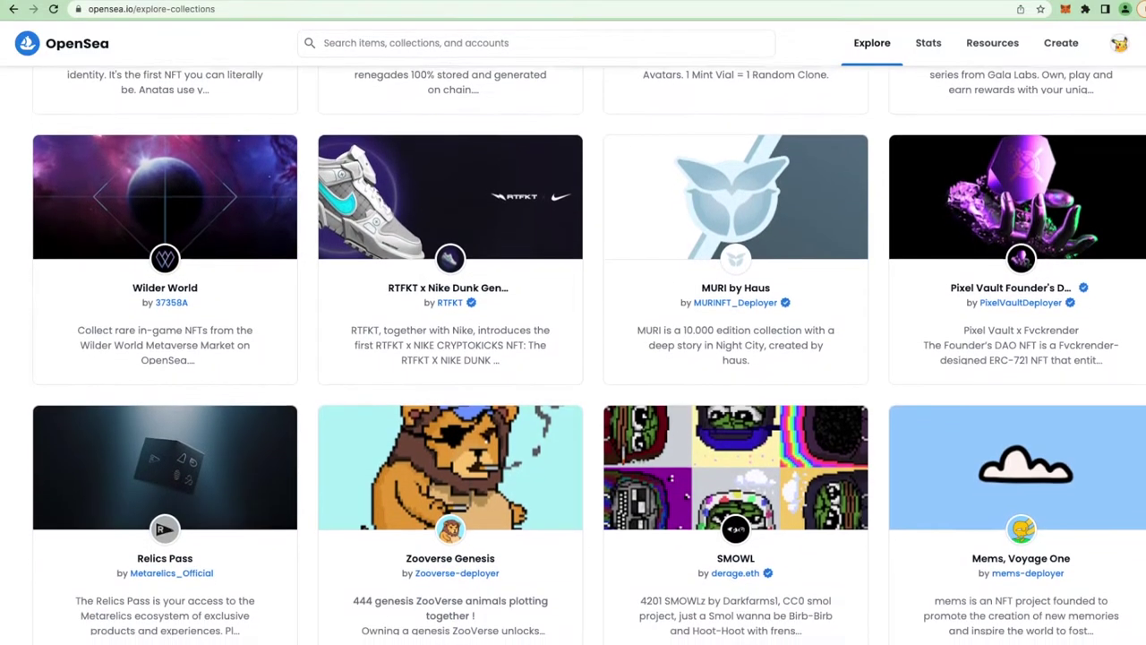
pyautogui.scroll(-4, 573, 358)
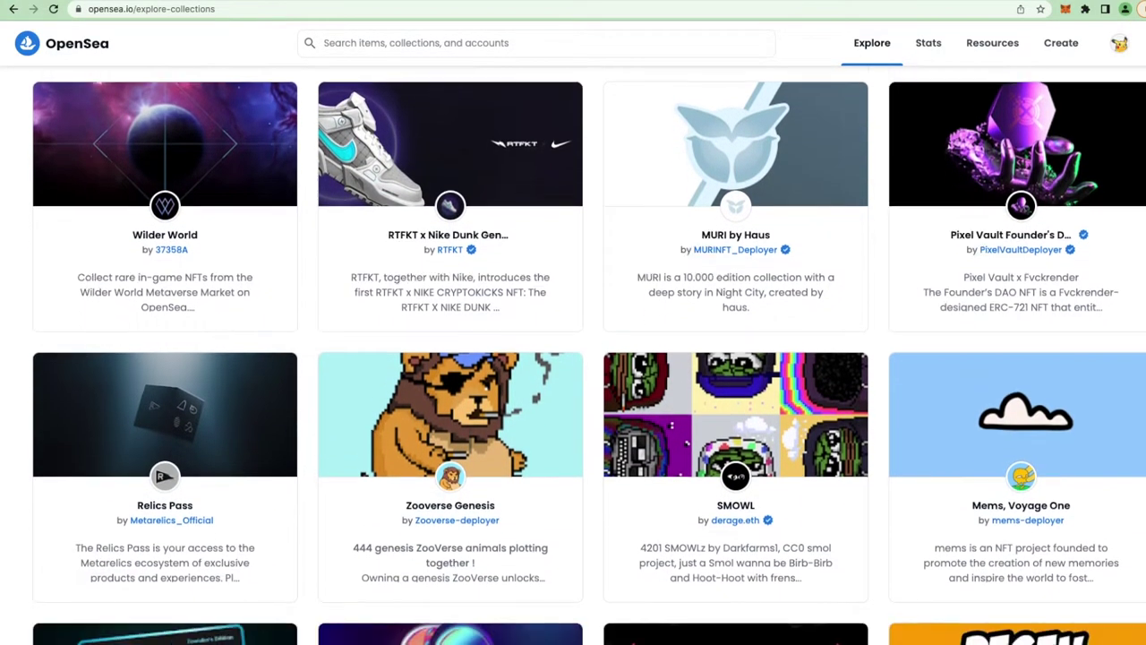
pyautogui.scroll(-2, 572, 358)
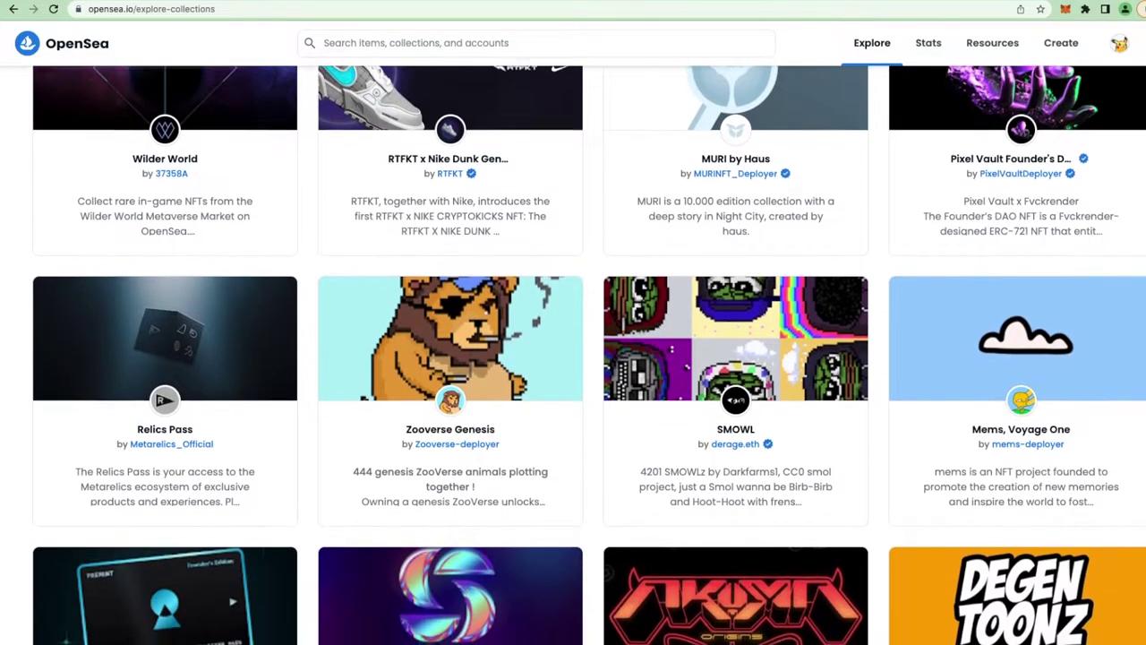
pyautogui.scroll(-10, 573, 358)
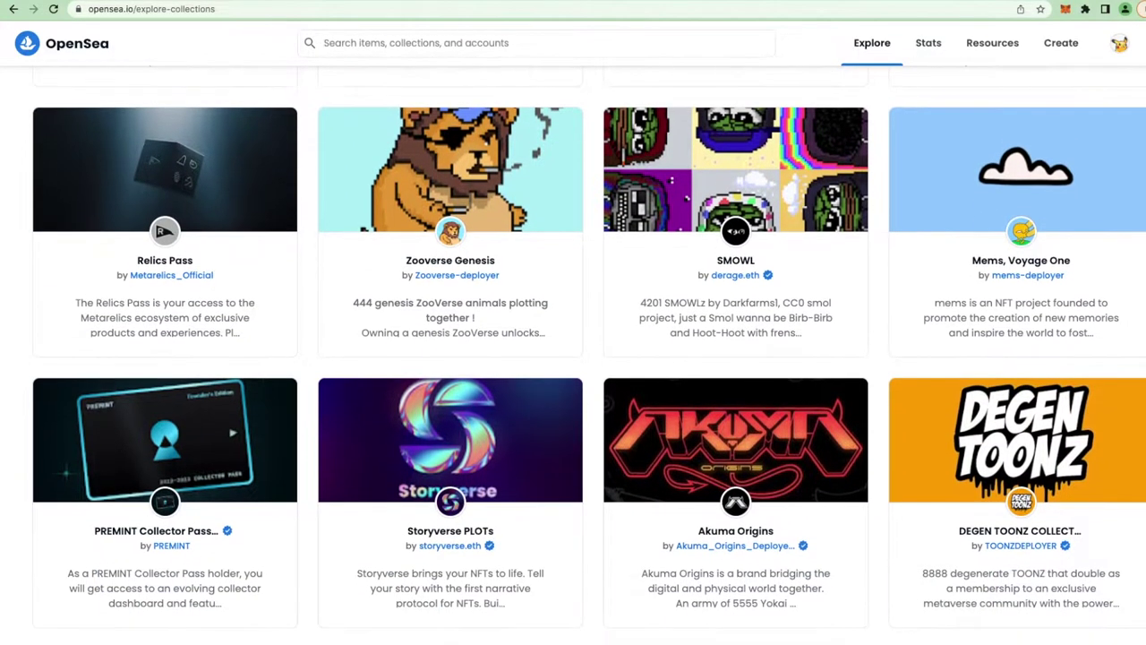
pyautogui.scroll(-7, 573, 358)
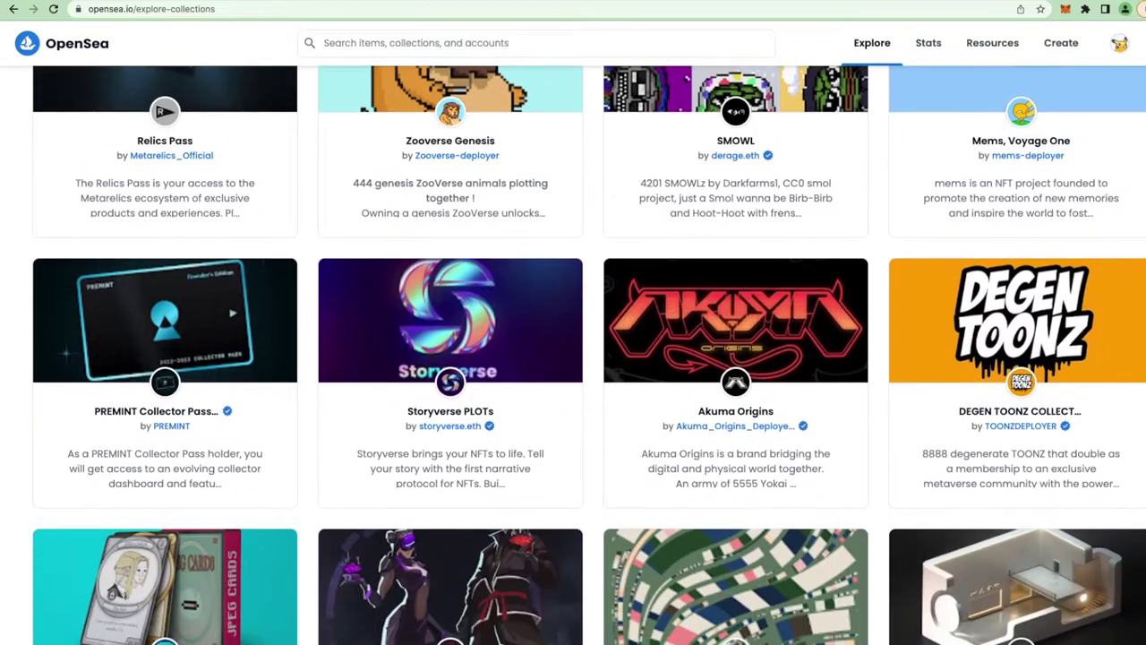
pyautogui.scroll(-8, 573, 358)
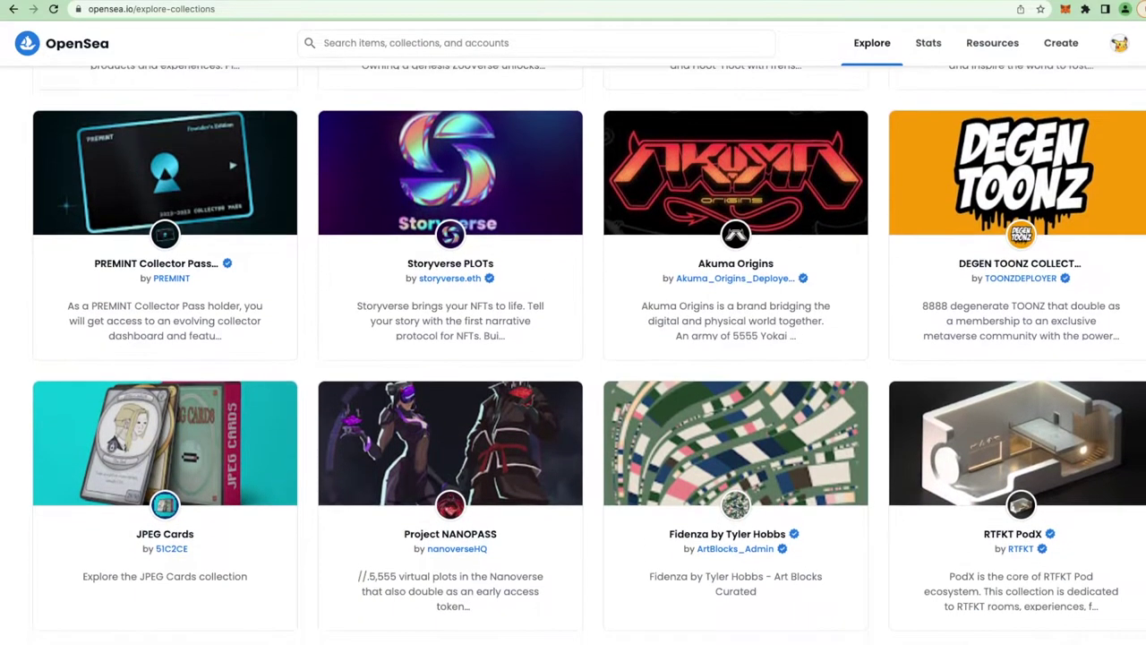
pyautogui.scroll(-6, 573, 358)
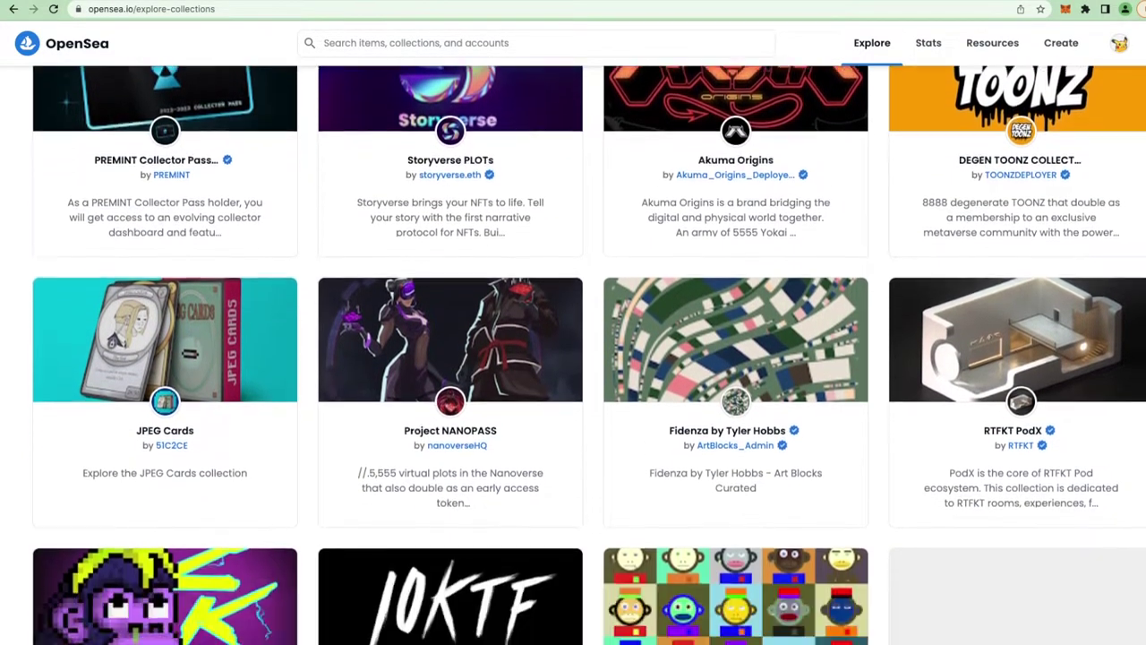
pyautogui.scroll(-7, 573, 358)
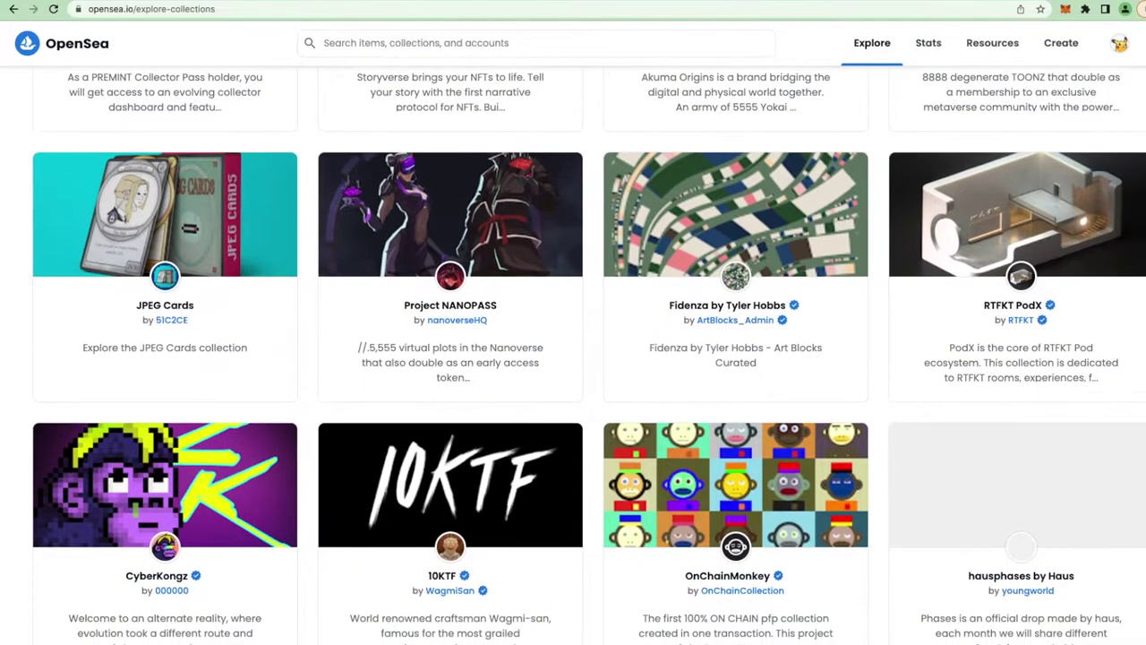
pyautogui.scroll(-10, 573, 358)
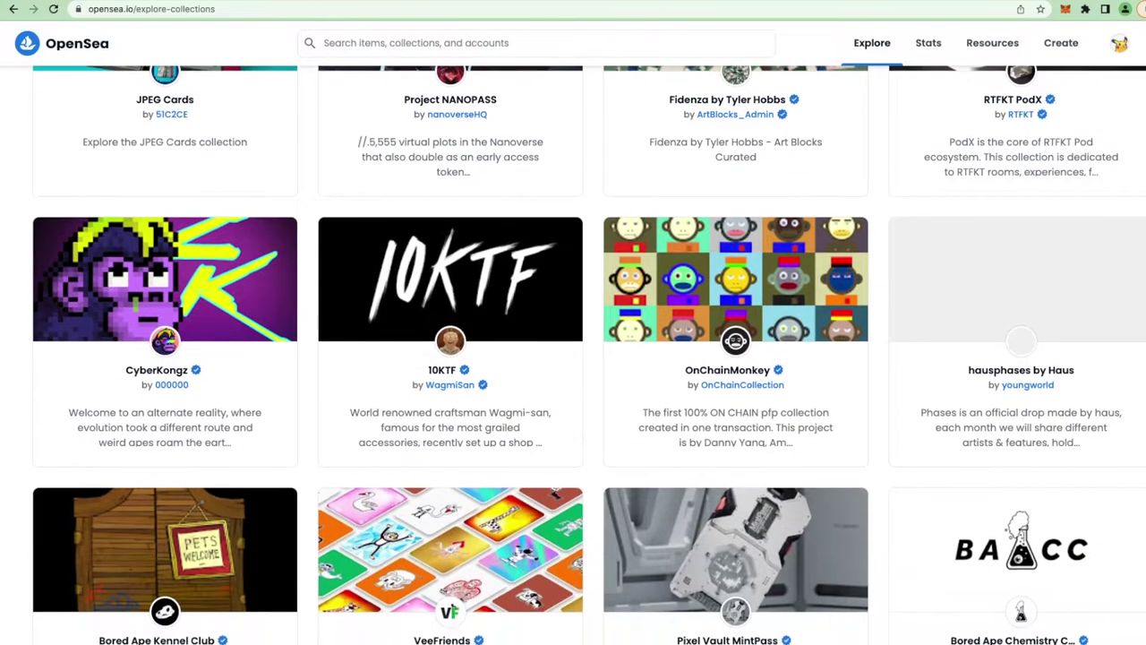
pyautogui.scroll(-12, 573, 358)
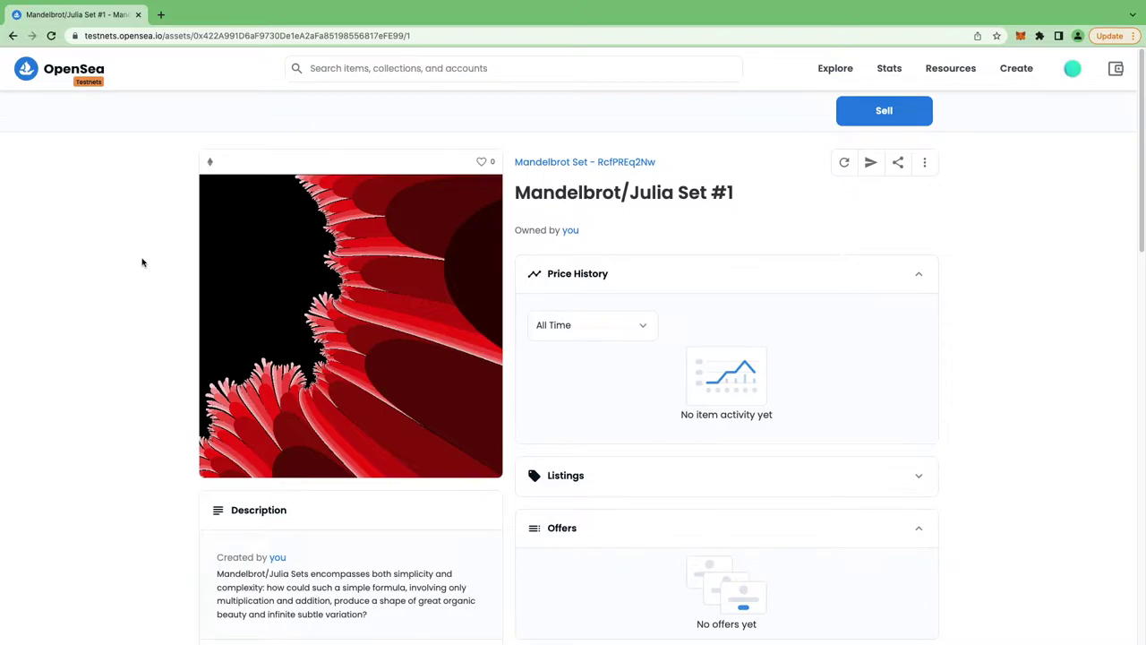
# - Expand the details of Mandelbrot/Julia Set #1 and open its contract address on Etherscan
pyautogui.scroll(-3, 147, 256)
pyautogui.scroll(-2, 148, 255)
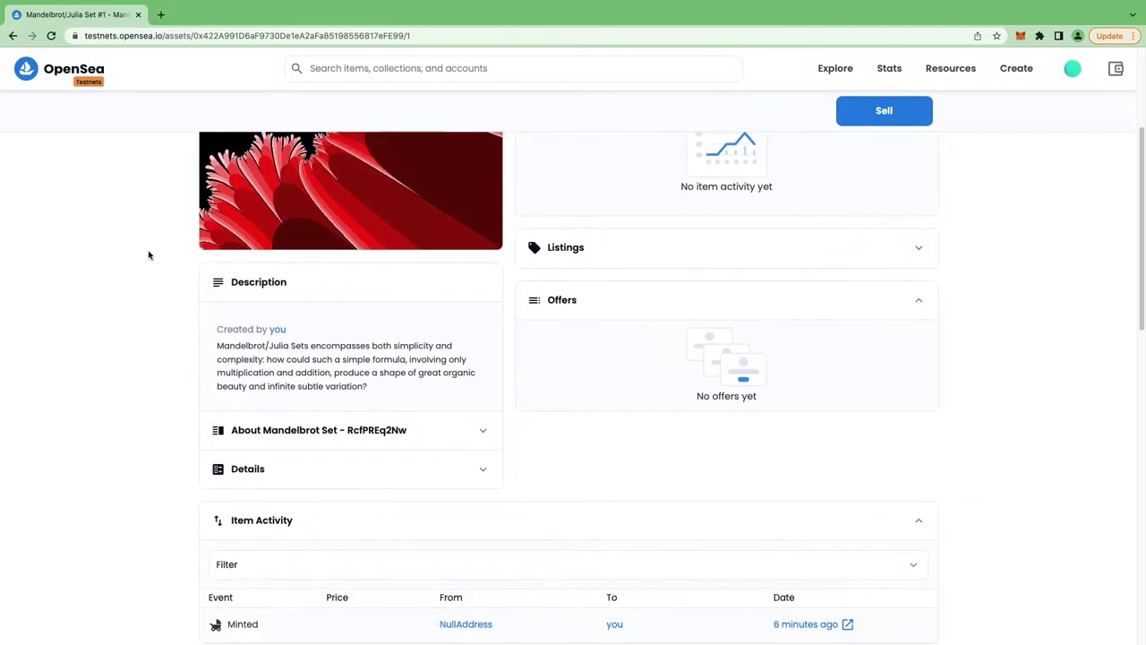
pyautogui.click(281, 458)
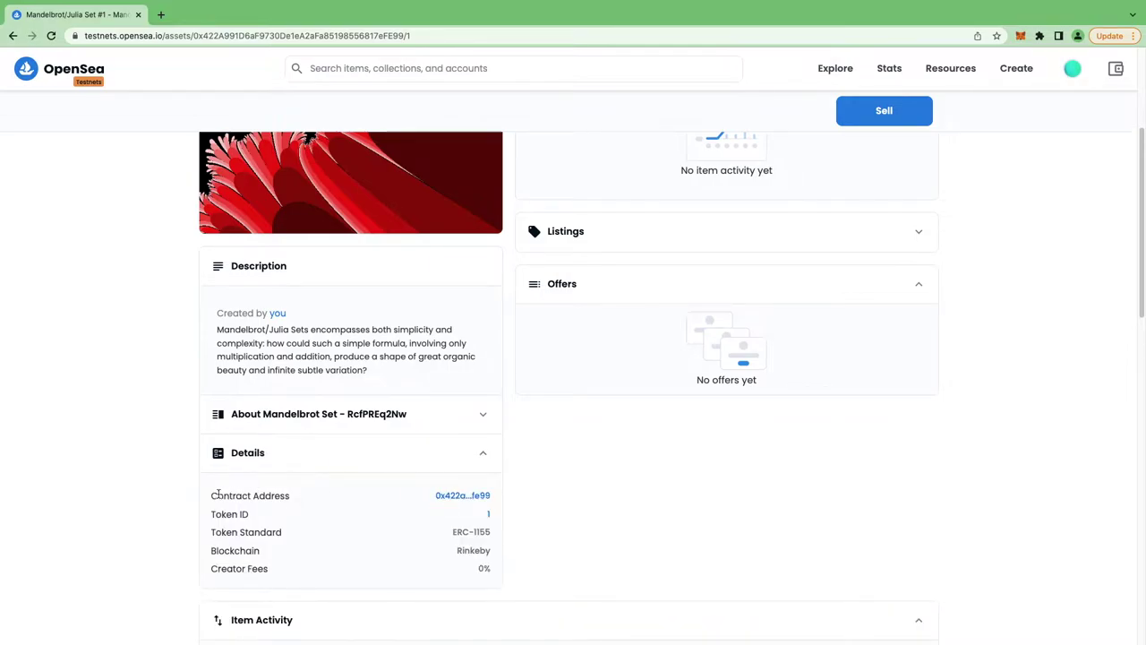
pyautogui.click(457, 497)
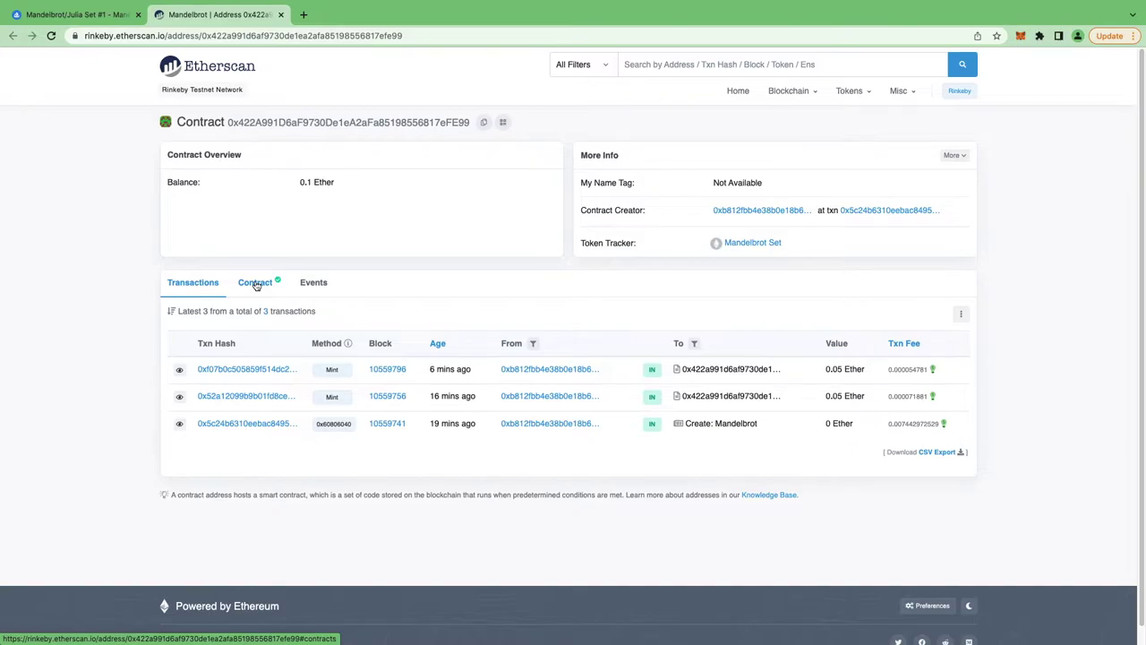
# - Show the contract's write functions and expand the mint function
pyautogui.click(256, 285)
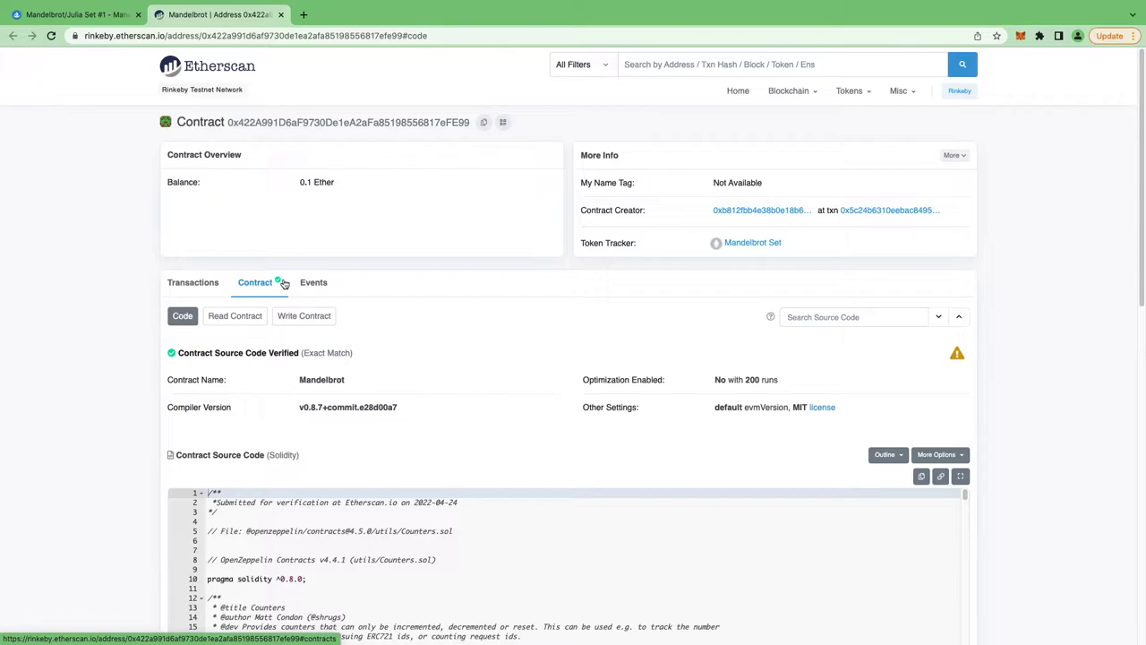
pyautogui.click(304, 316)
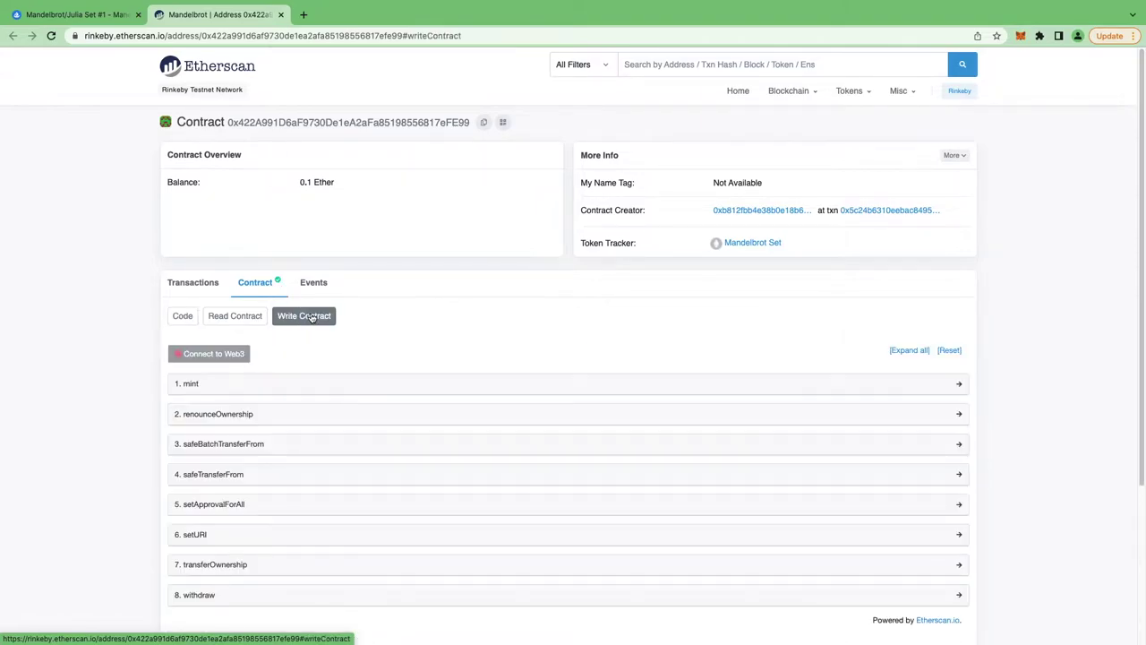
pyautogui.click(205, 390)
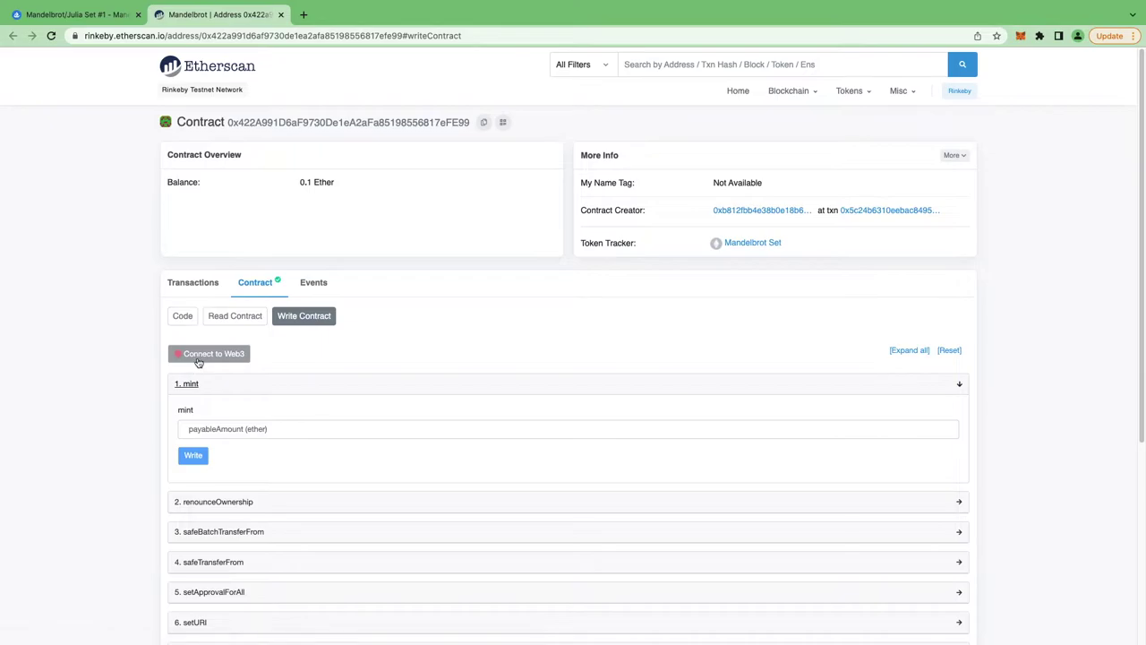
# - Connect the MetaMask wallet to the contract page through Web3
pyautogui.click(204, 356)
pyautogui.click(464, 125)
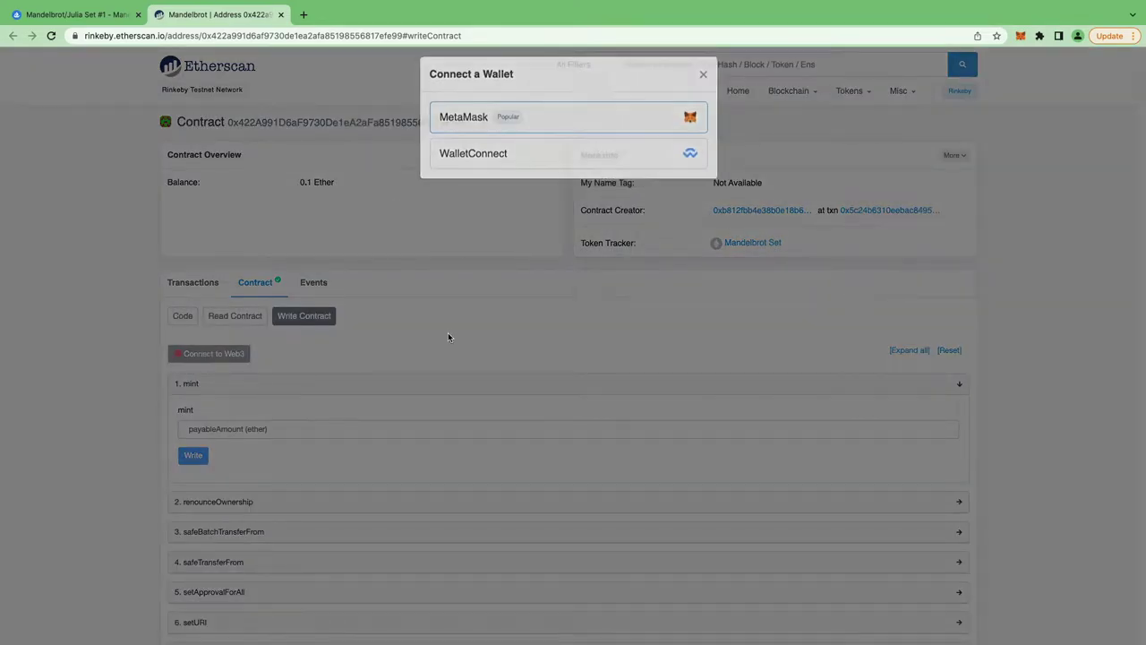
pyautogui.click(680, 150)
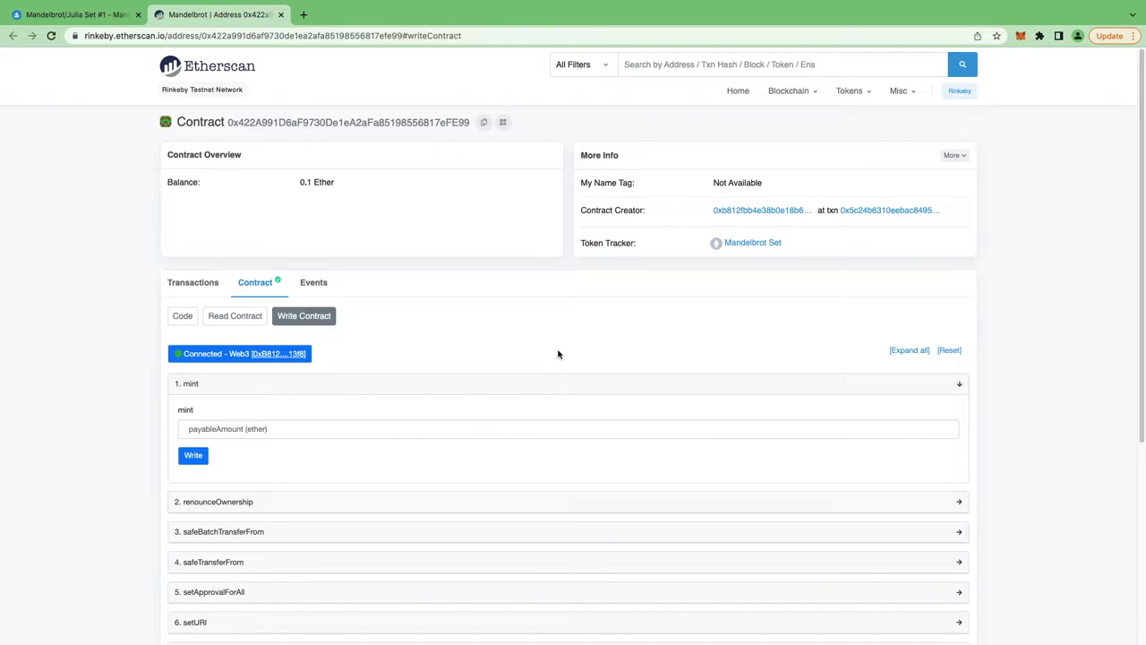
# - Mint a token with a payable amount of 0.05 ether and check the status of its transaction
pyautogui.scroll(-1, 397, 335)
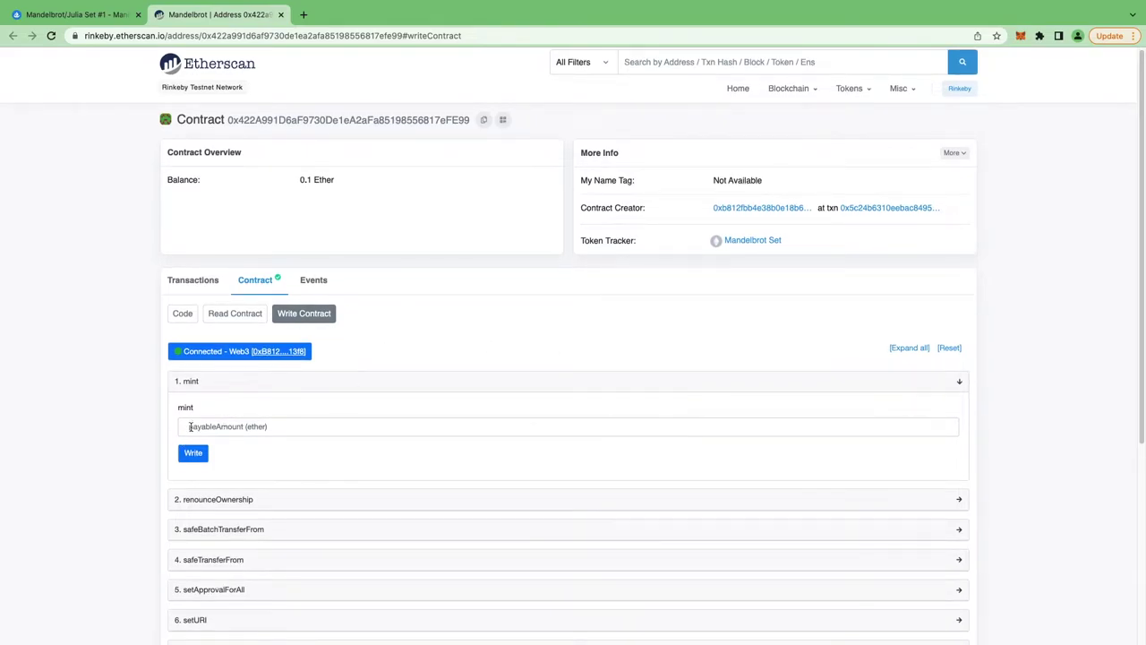
pyautogui.click(190, 426)
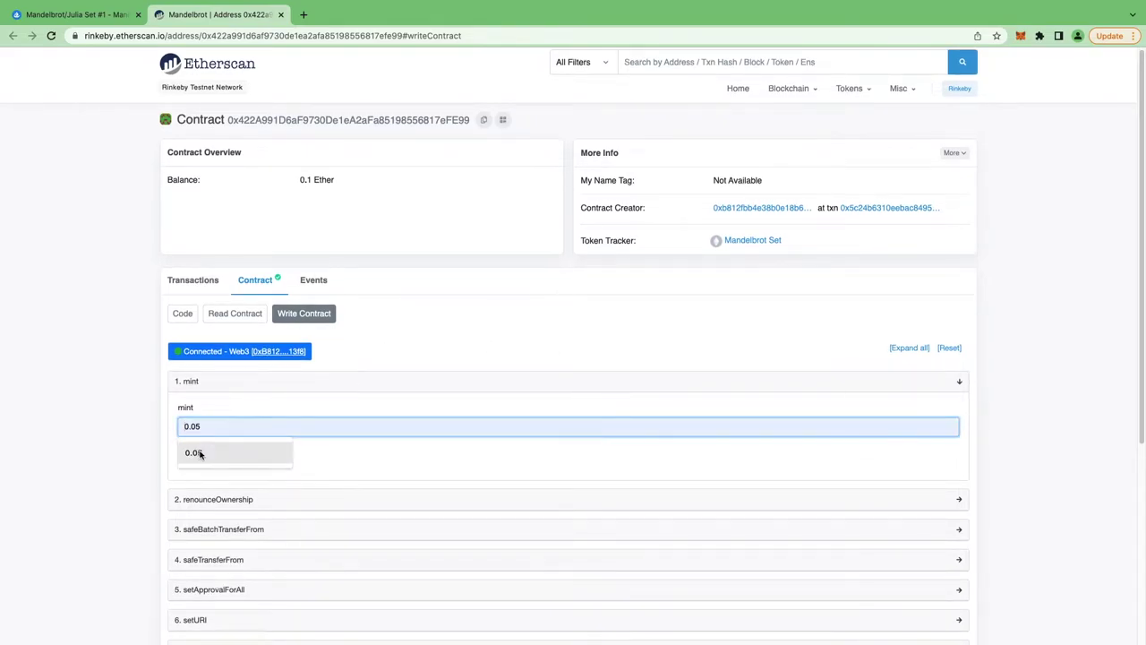
pyautogui.click(199, 454)
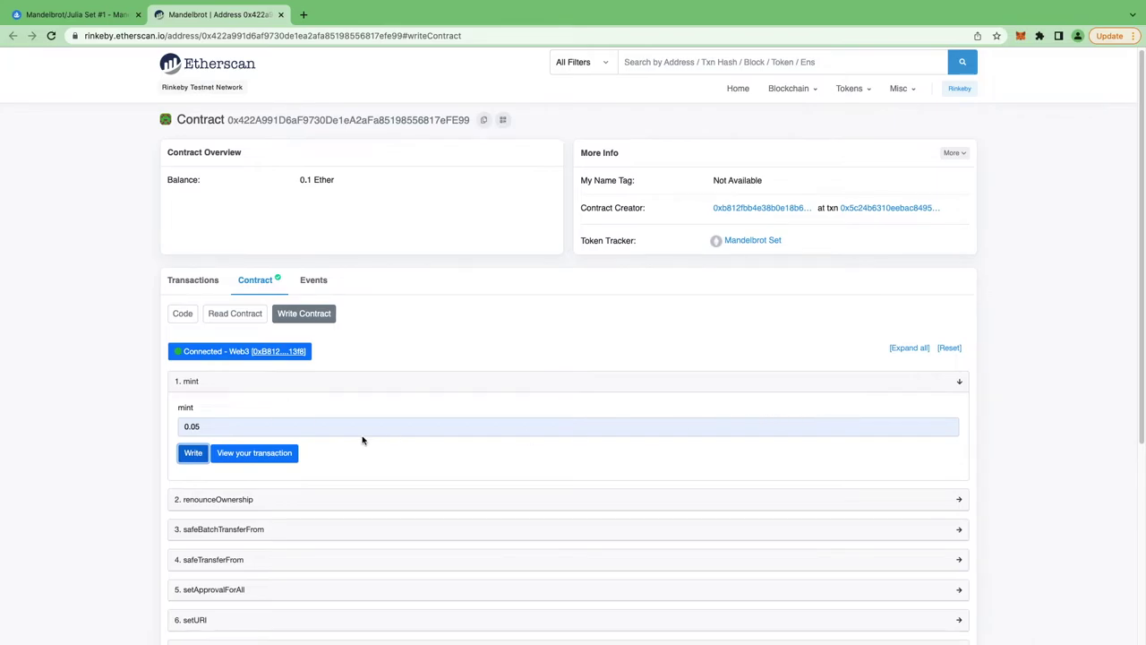
pyautogui.click(254, 452)
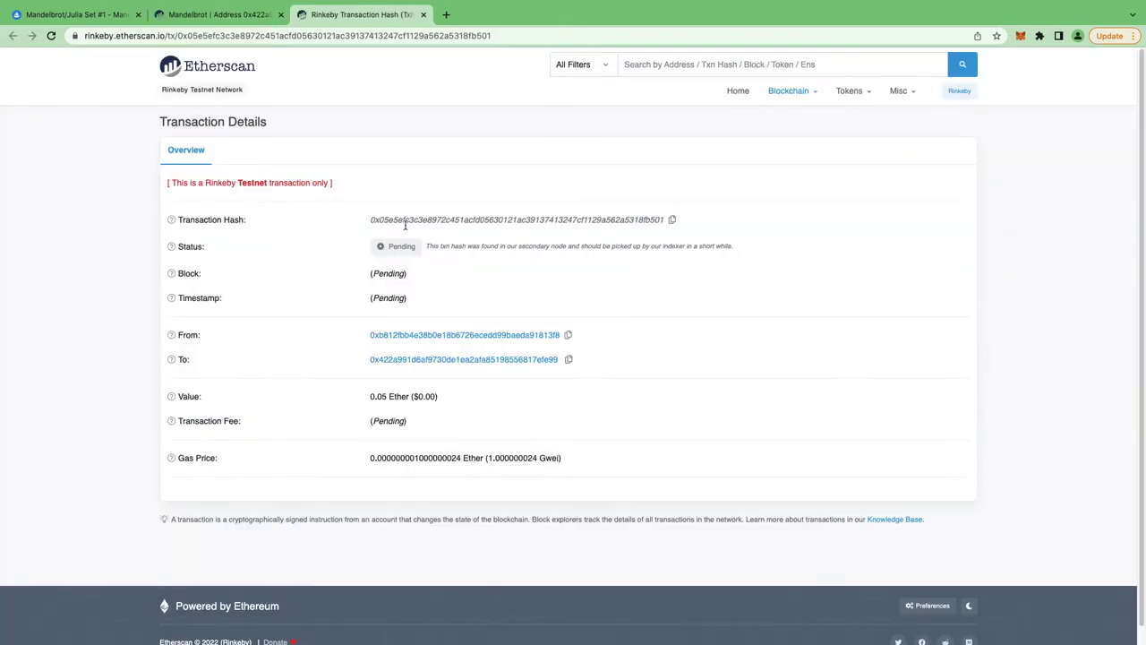
pyautogui.click(51, 35)
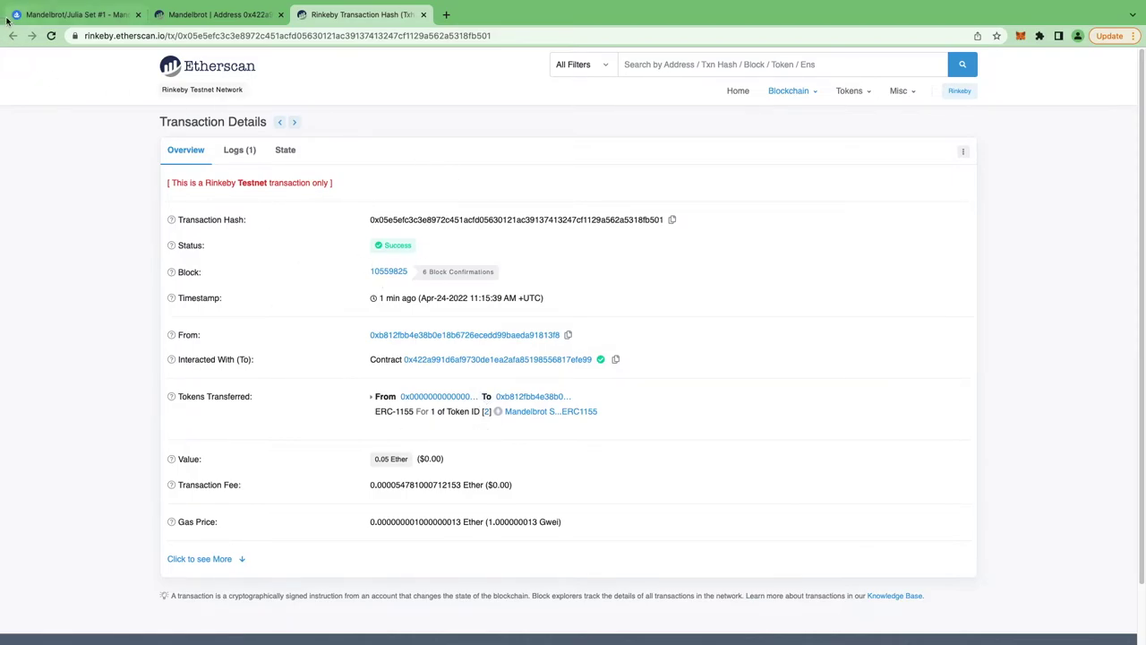
# - Switch to OpenSea, show the profile's collected items and open Mandelbrot/Julia Set #1 from the Mandelbrot Set collection
pyautogui.click(75, 15)
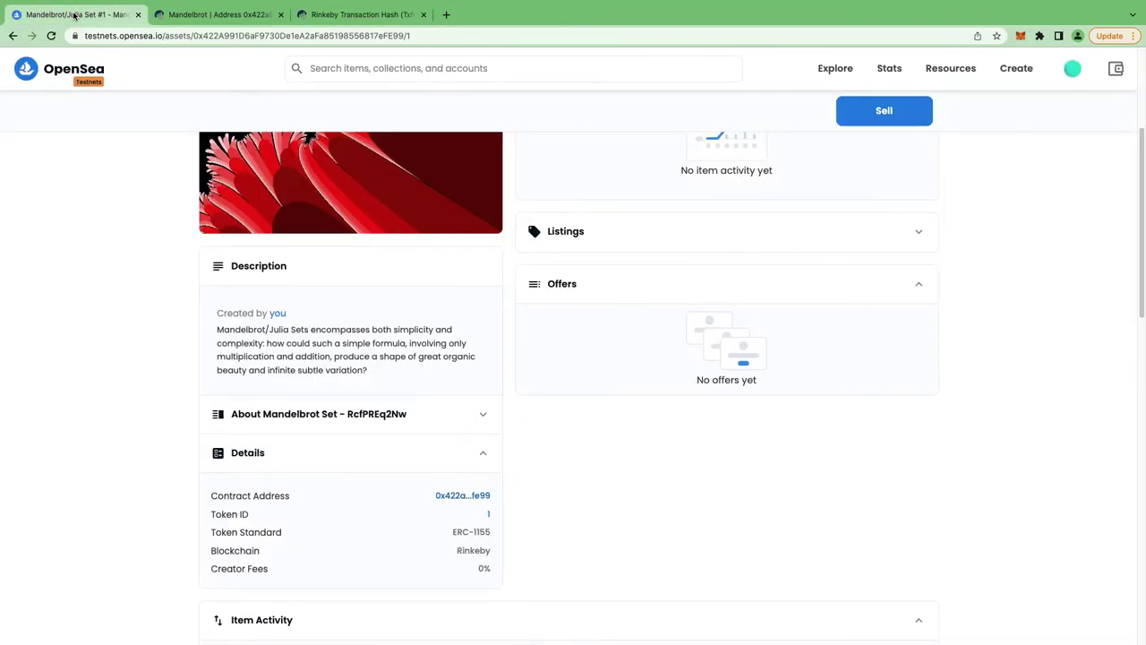
pyautogui.moveTo(1070, 73)
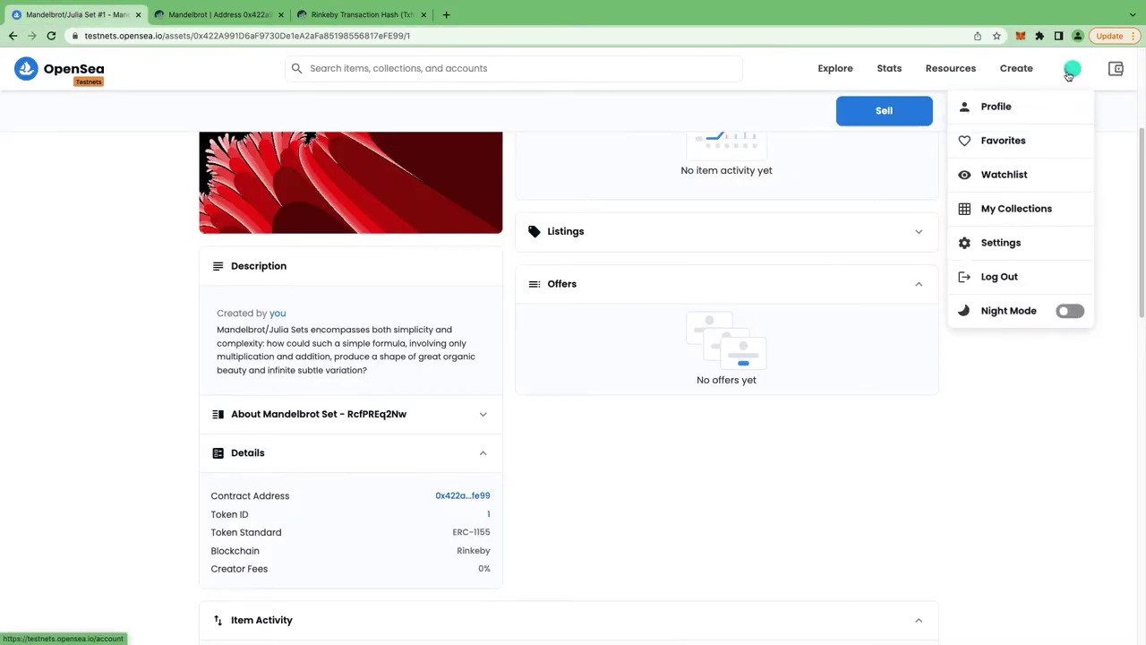
pyautogui.click(1023, 104)
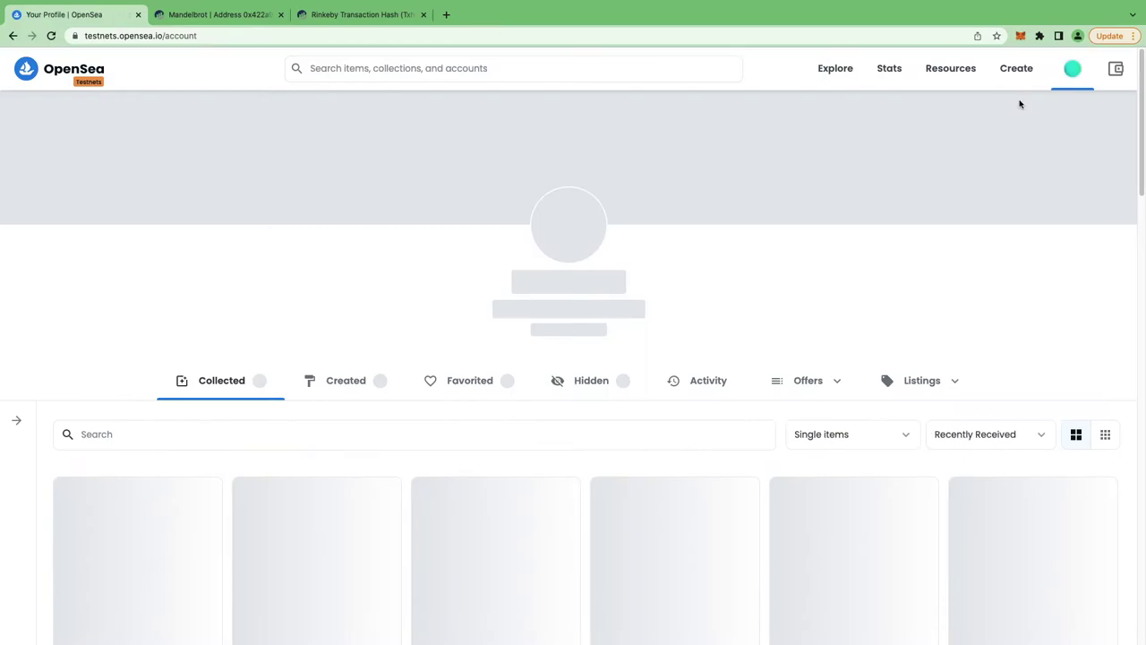
pyautogui.scroll(-1, 141, 463)
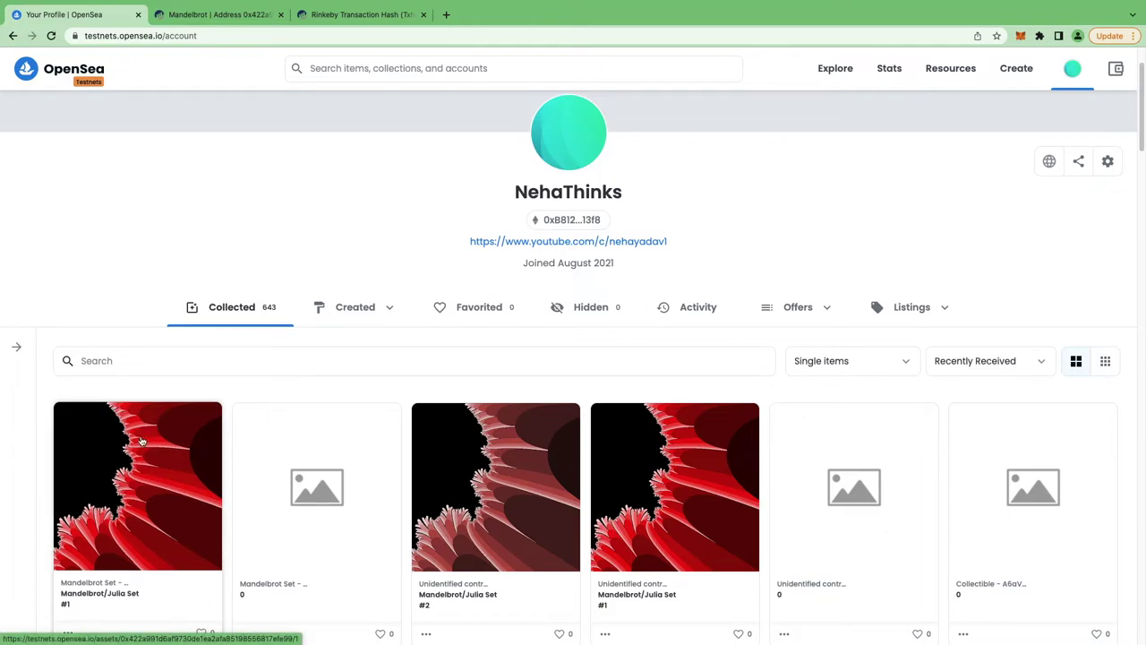
pyautogui.click(141, 443)
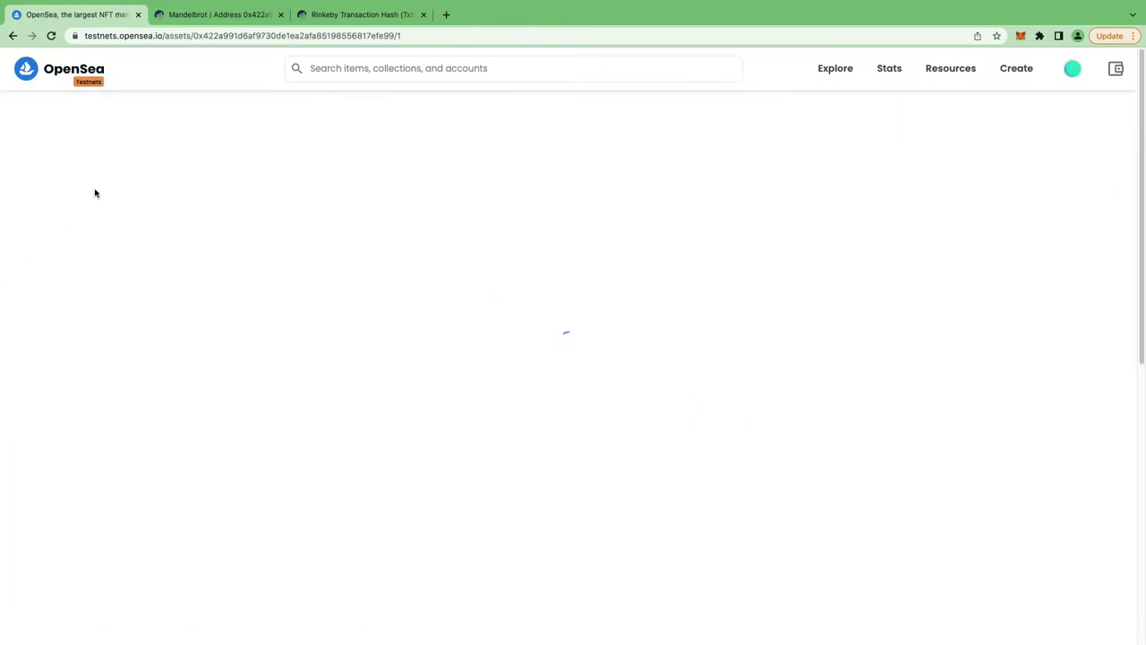
# - Compare the contract address in the item's URL with the one in the Etherscan mint transaction and on the contract page
pyautogui.doubleClick(221, 37)
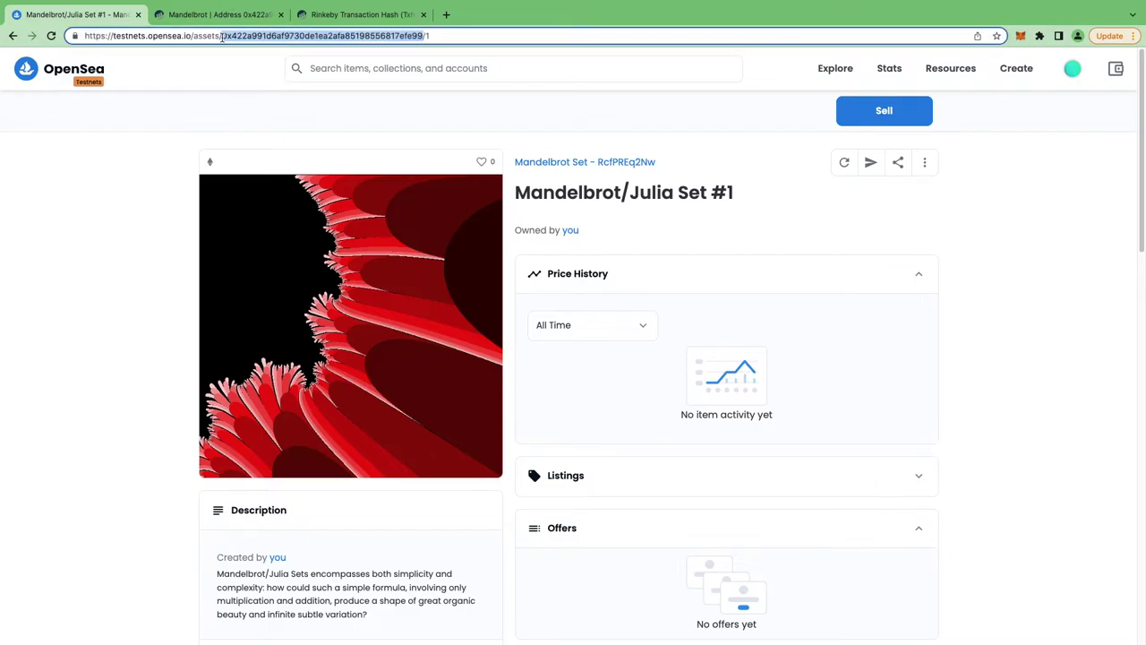
pyautogui.click(350, 15)
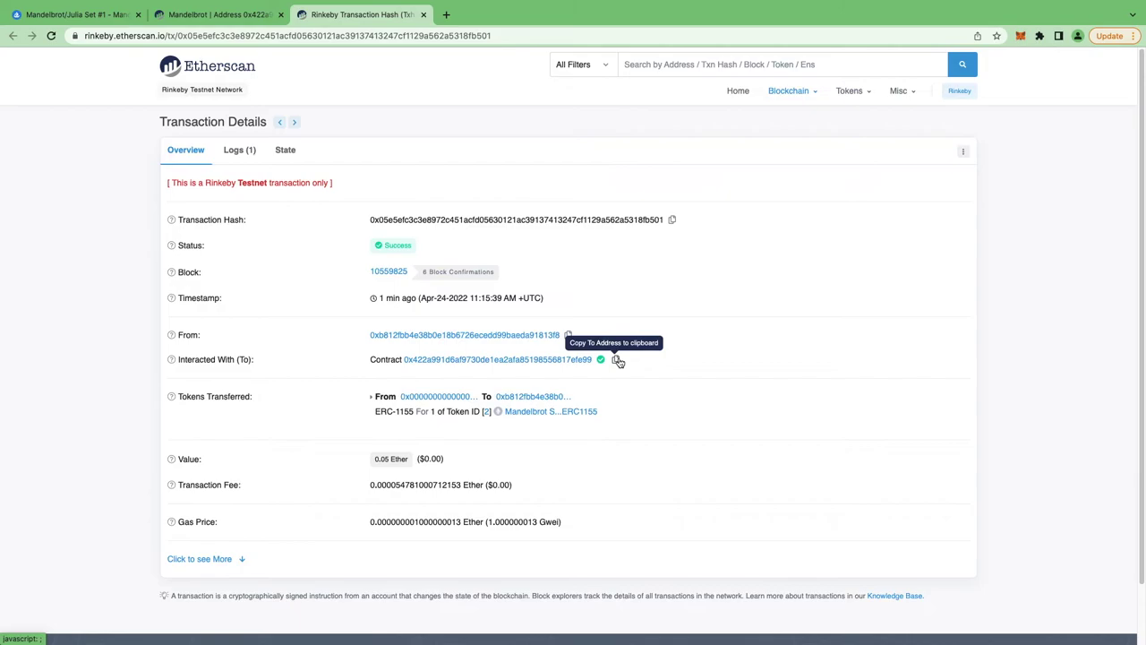
pyautogui.click(213, 12)
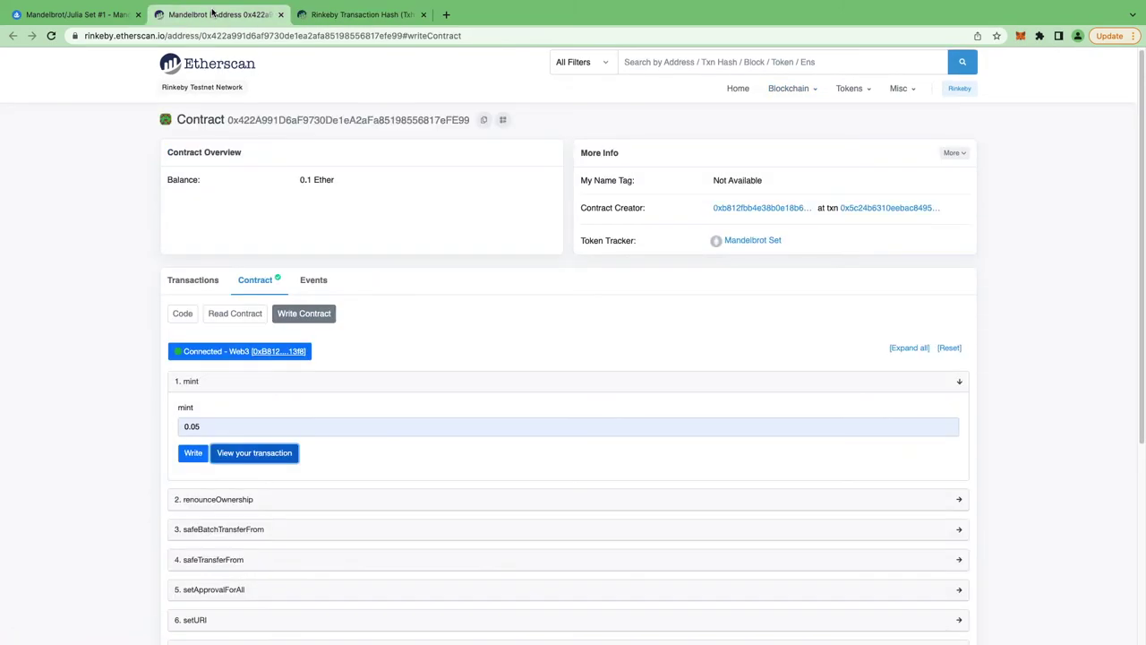
pyautogui.click(80, 13)
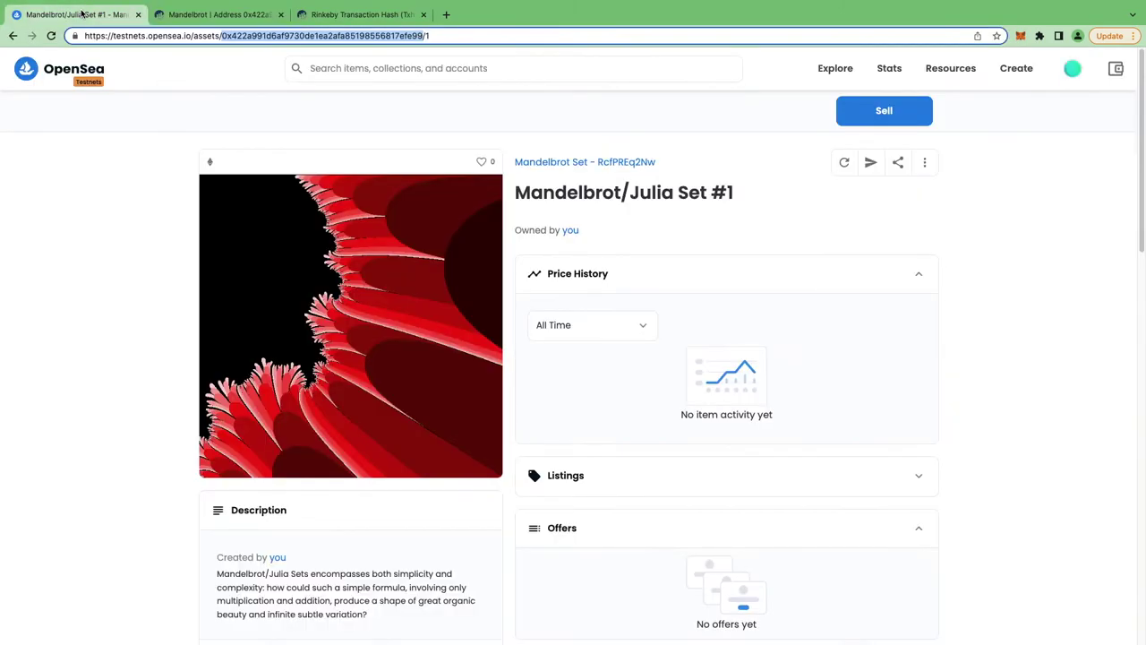
# - Change the token ID at the end of the OpenSea item URL to 2, check it against the Etherscan transaction, and load the page
pyautogui.click(283, 39)
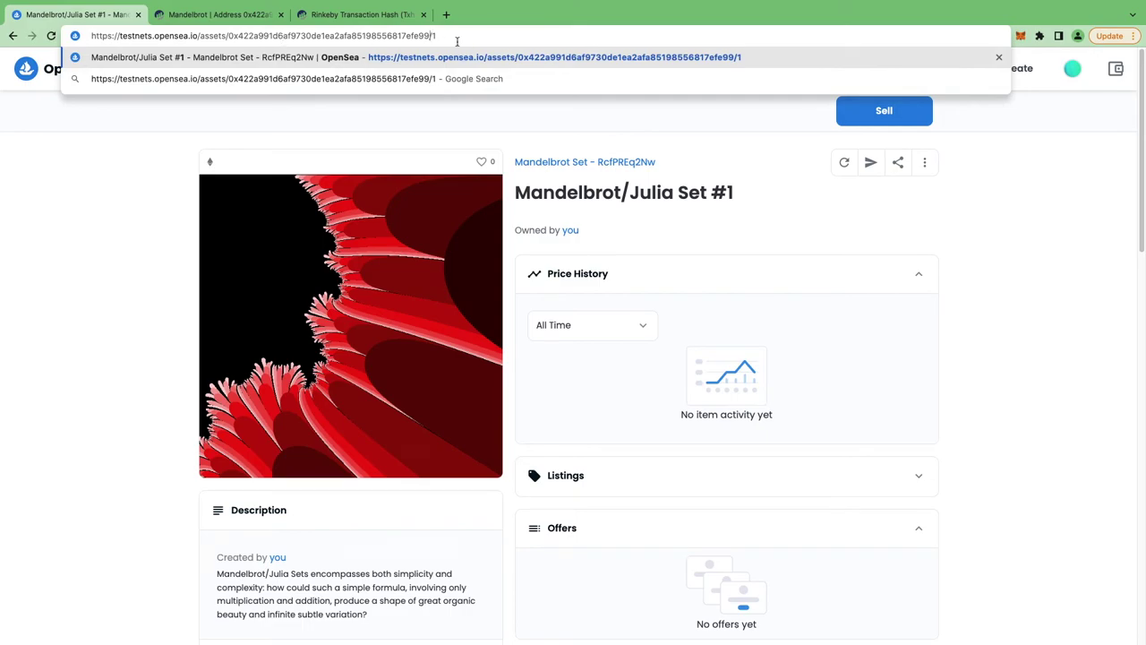
pyautogui.press('BackSpace')
pyautogui.write('2')
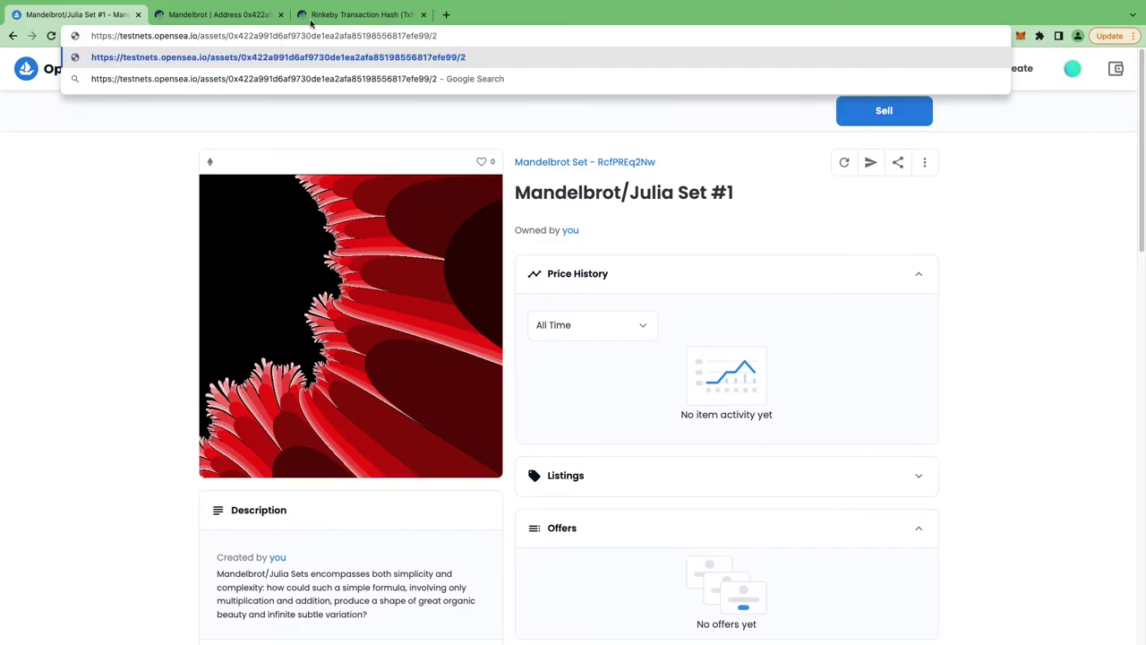
pyautogui.click(353, 14)
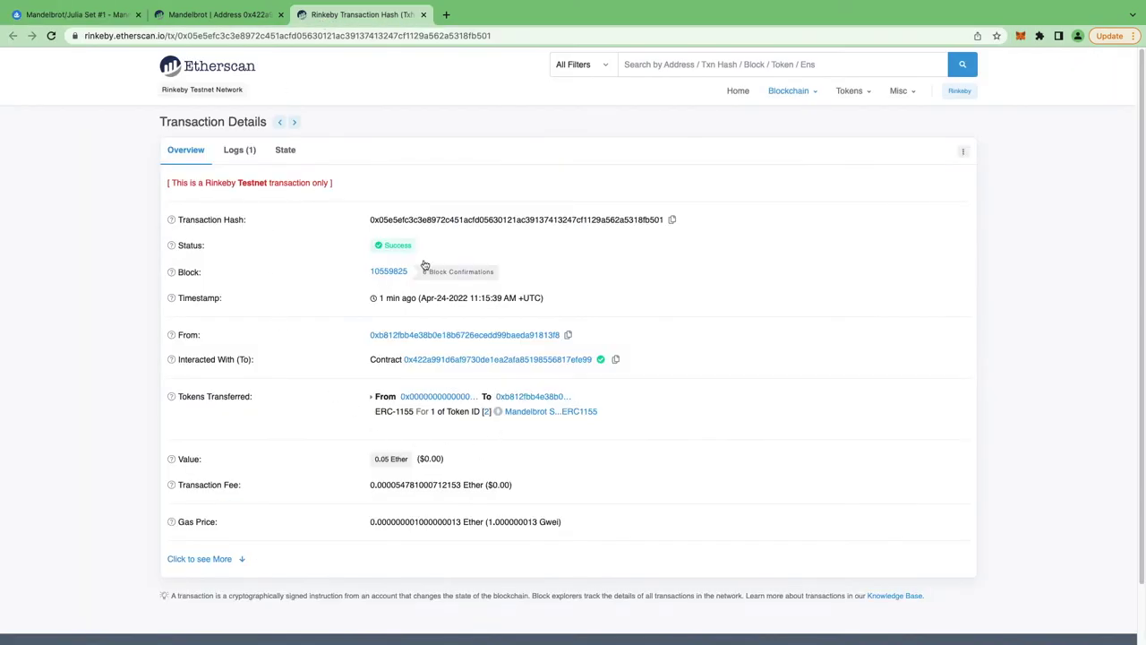
pyautogui.click(229, 15)
pyautogui.press('super+1')
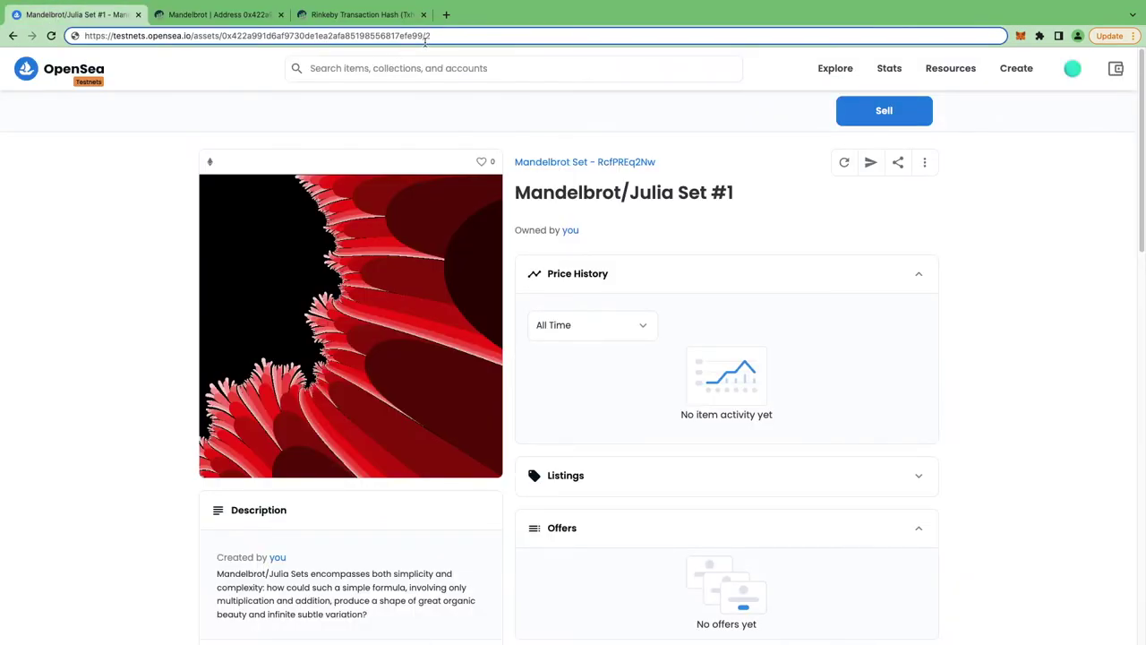
pyautogui.press('Return')
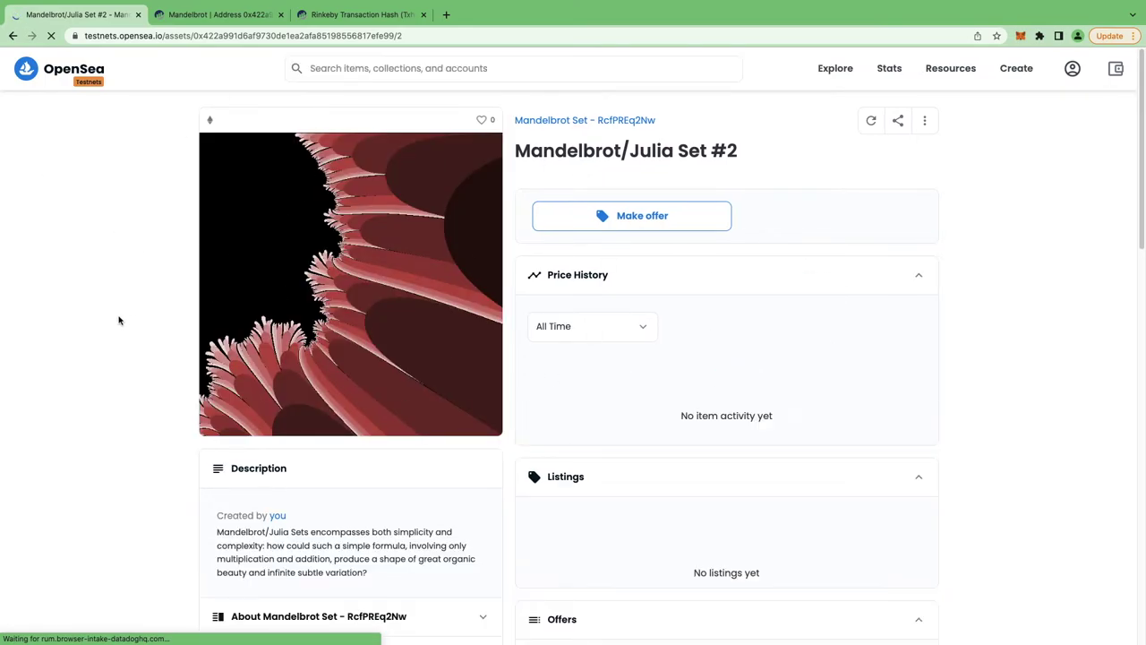
# - Expand the details of Mandelbrot/Julia Set #2 and examine its token ID, item activity and other items in the collection
pyautogui.scroll(-2, 122, 310)
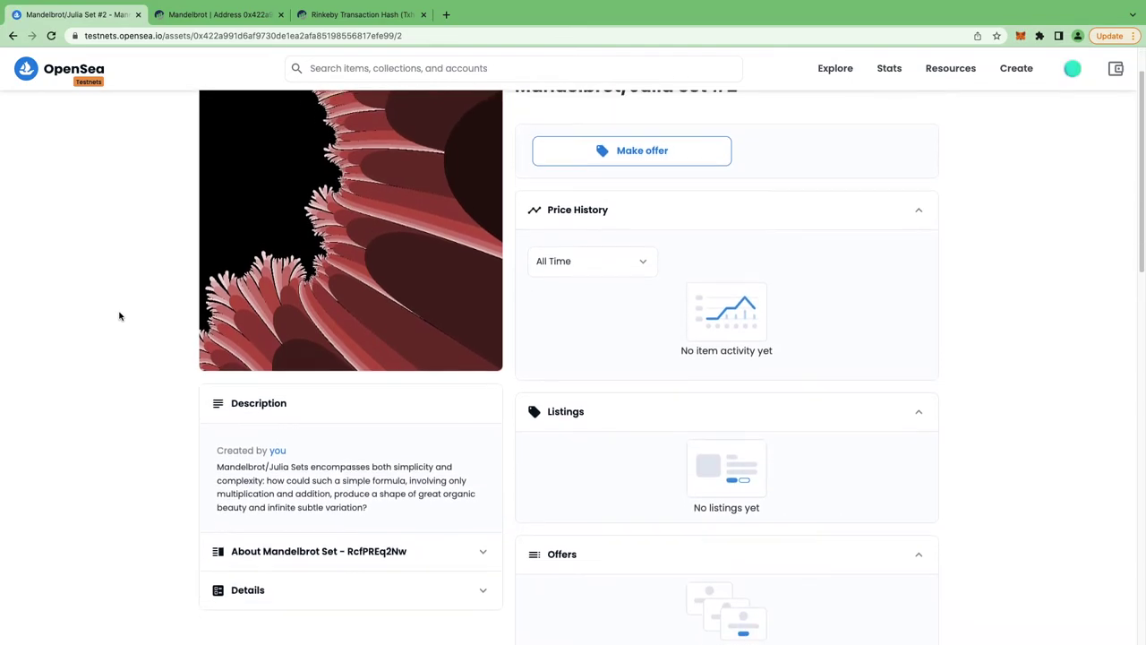
pyautogui.scroll(-1, 121, 309)
pyautogui.scroll(3, 120, 314)
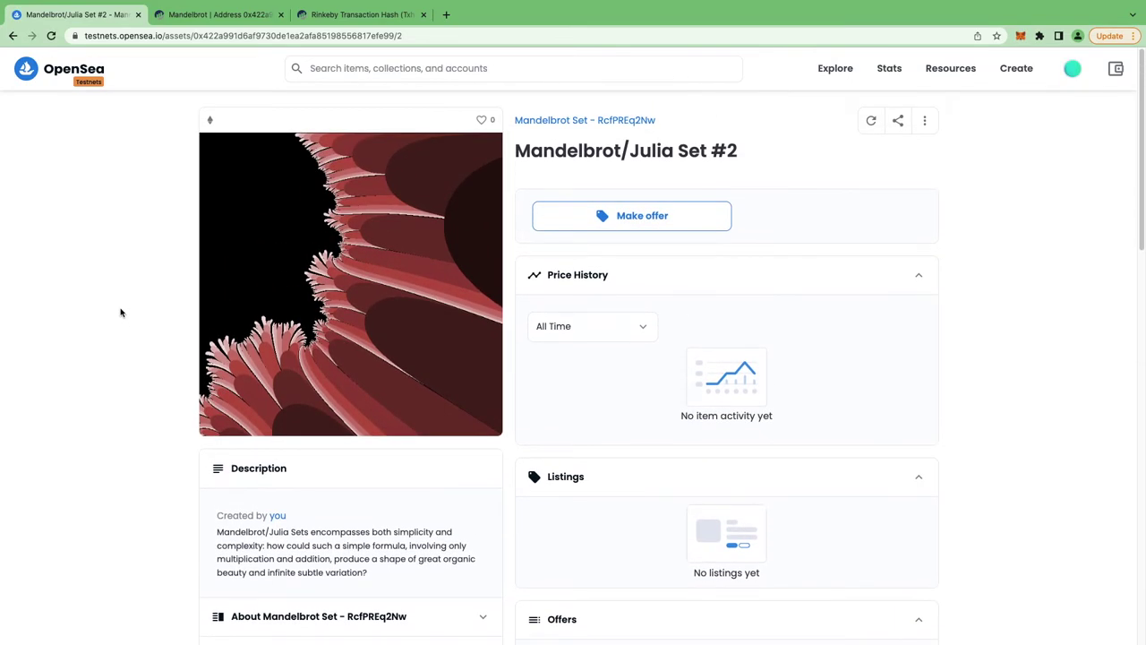
pyautogui.scroll(-3, 121, 312)
pyautogui.click(285, 385)
pyautogui.scroll(-4, 90, 388)
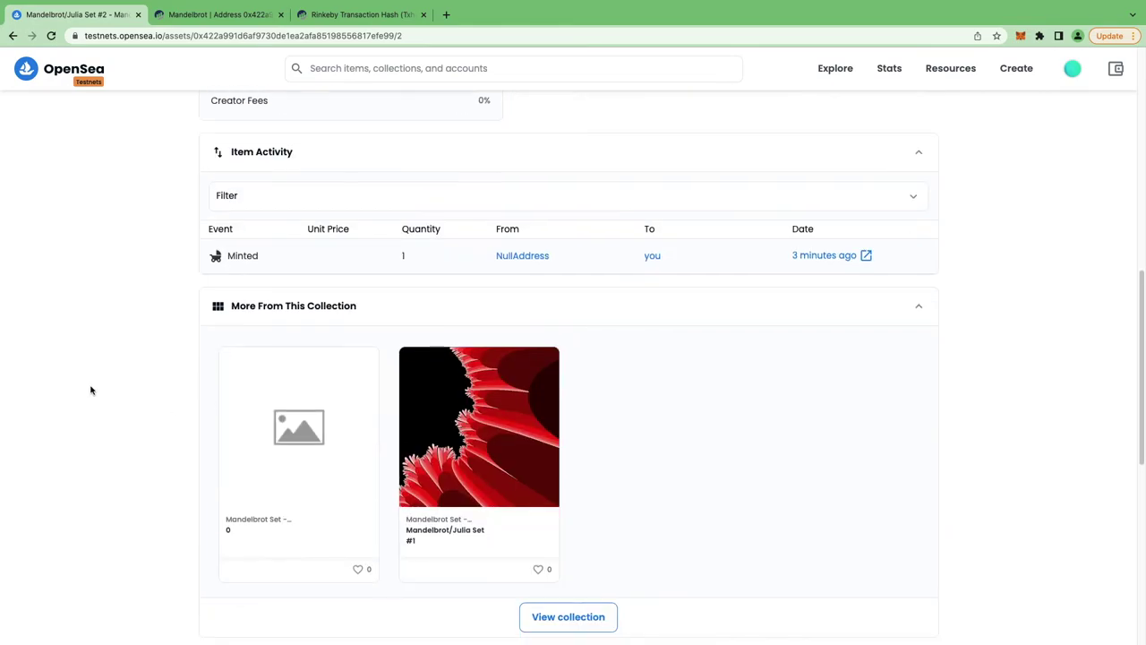
pyautogui.scroll(3, 92, 385)
pyautogui.scroll(-3, 92, 383)
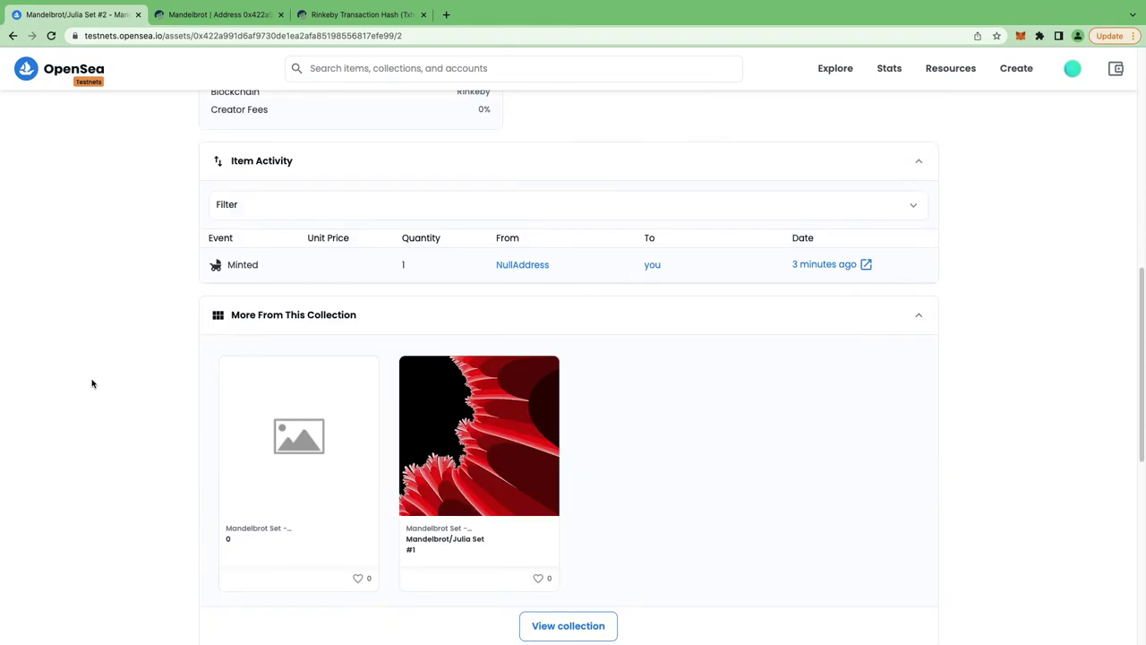
pyautogui.scroll(3, 92, 383)
pyautogui.scroll(5, 91, 384)
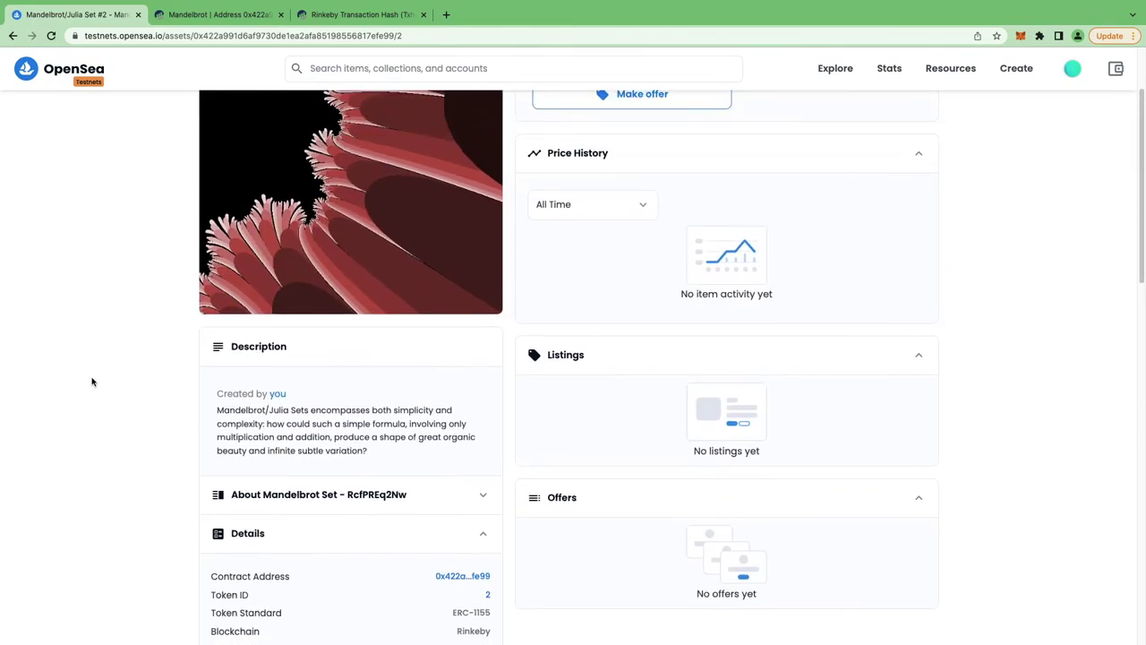